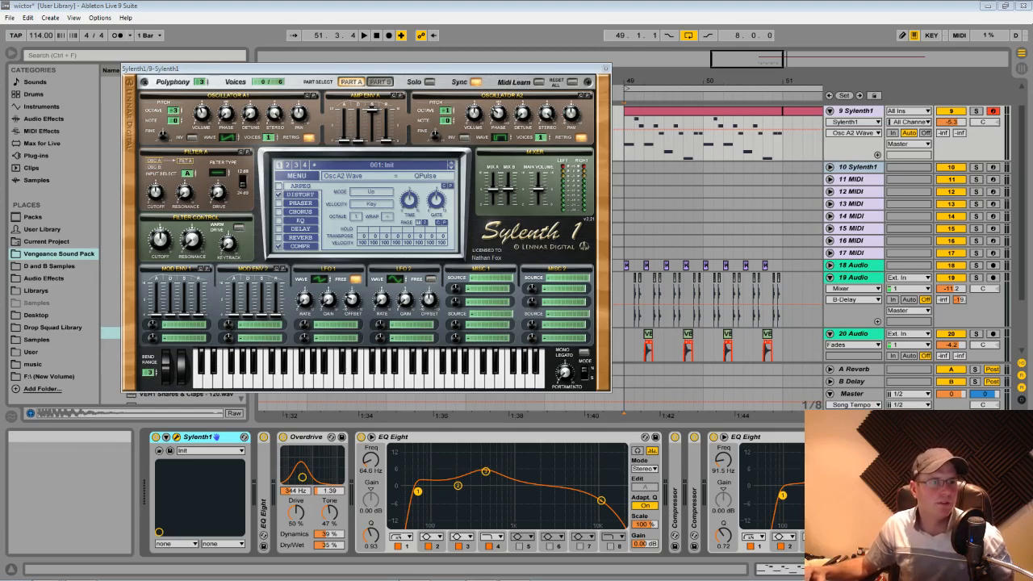
# - Move the second Sylenth1 plug-in window aside and close it
pyautogui.moveTo(0, 234); pyautogui.dragTo(11, 286)
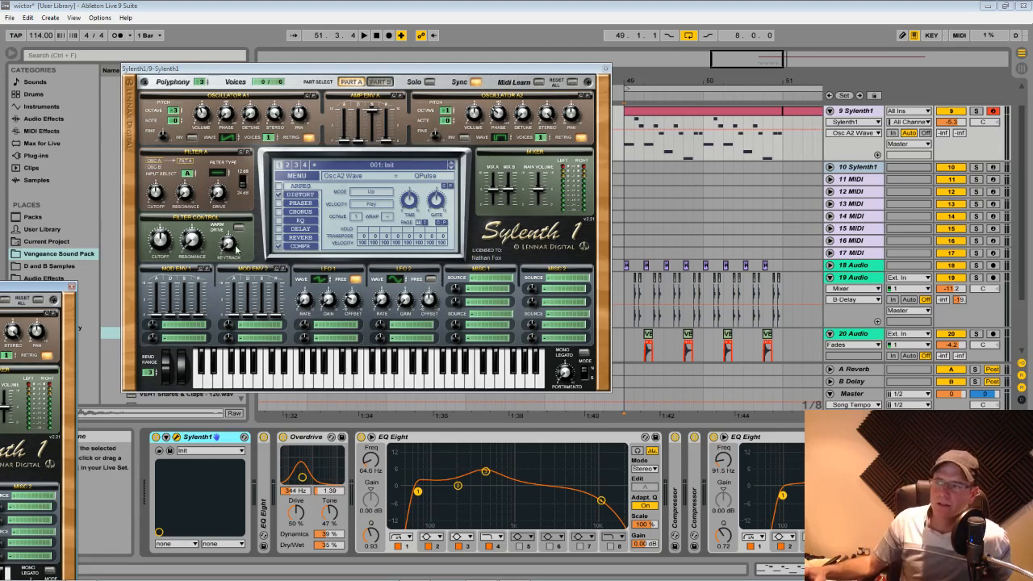
pyautogui.click(71, 286)
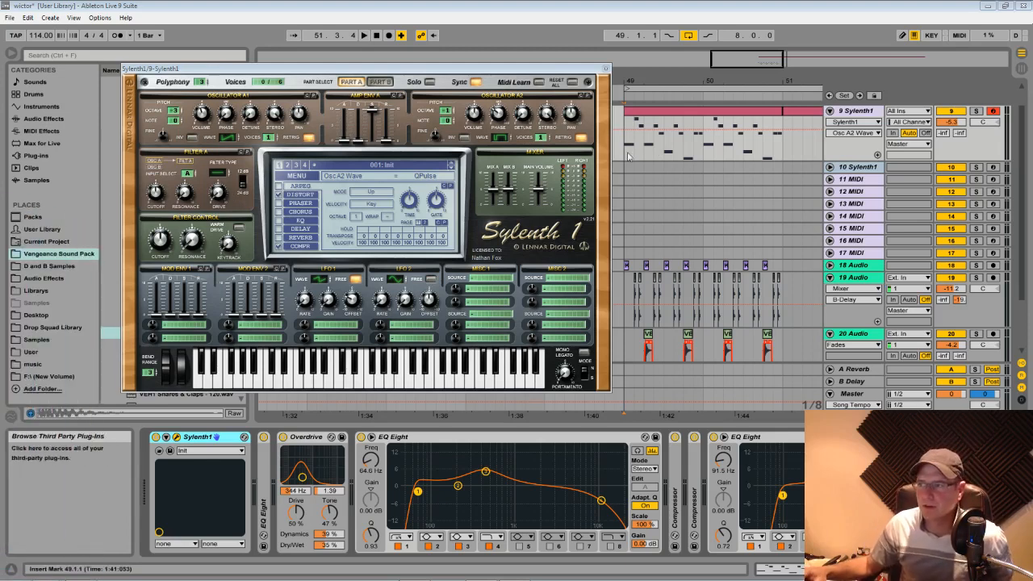
# - Solo track 9 Sylenth1 during playback and loop its two-bar clip section from bar 49 to bar 51
pyautogui.press('space')
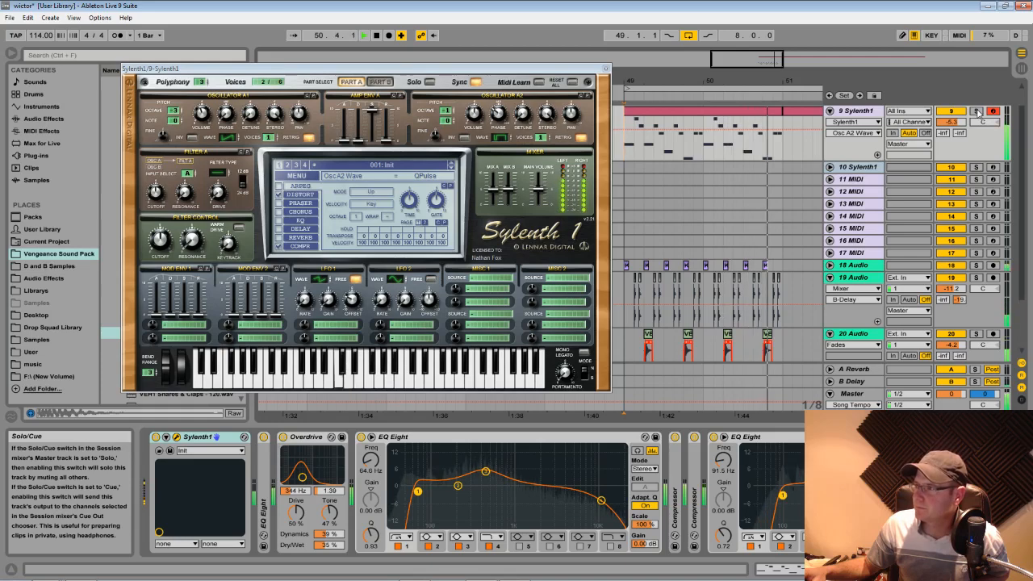
pyautogui.click(977, 111)
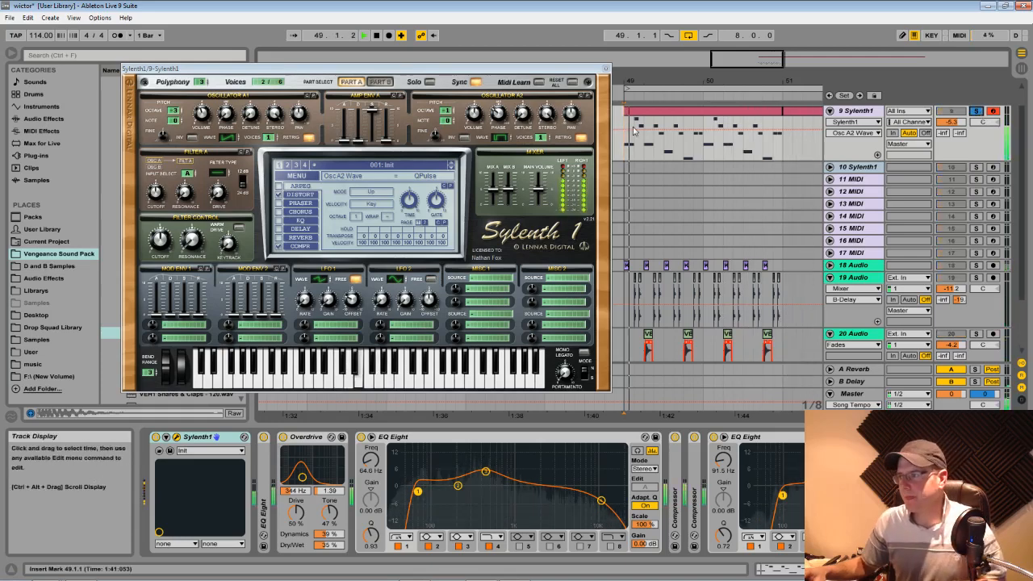
pyautogui.moveTo(626, 137); pyautogui.dragTo(774, 146)
pyautogui.hotkey('ctrl', 'l')
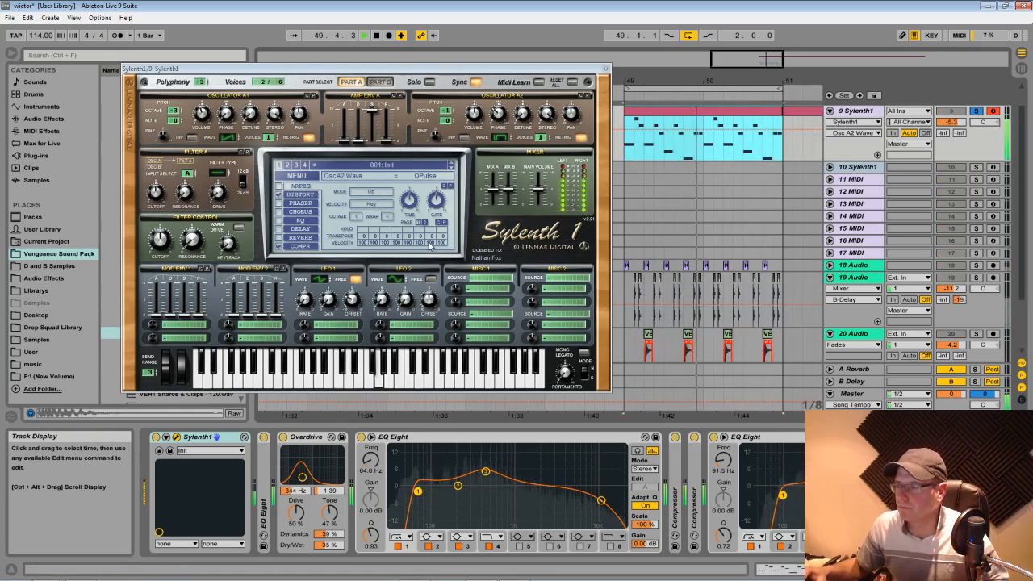
pyautogui.press('space')
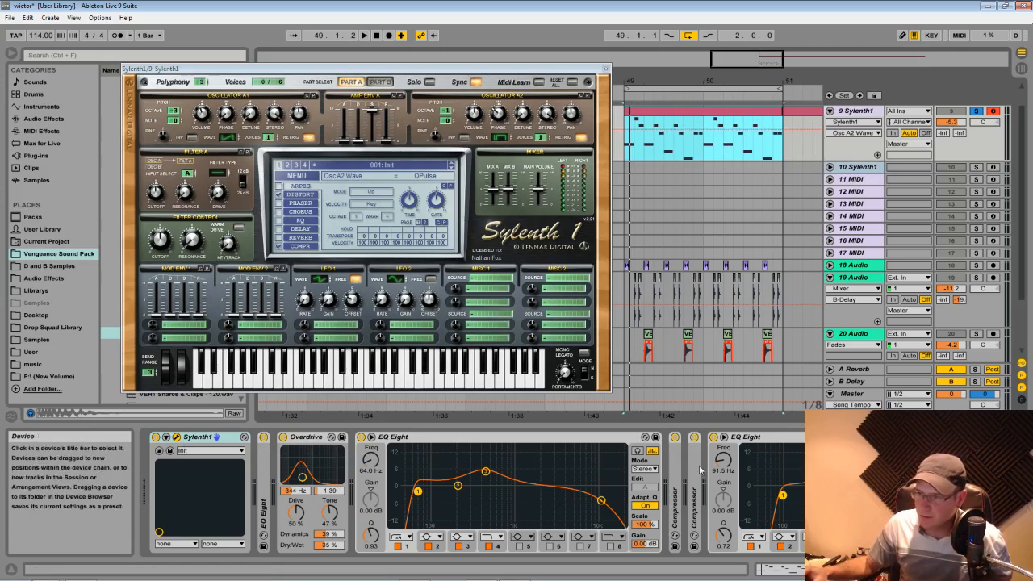
# - Unfold the EQ Eight directly after Sylenth1 and delete it from the device chain
pyautogui.doubleClick(266, 466)
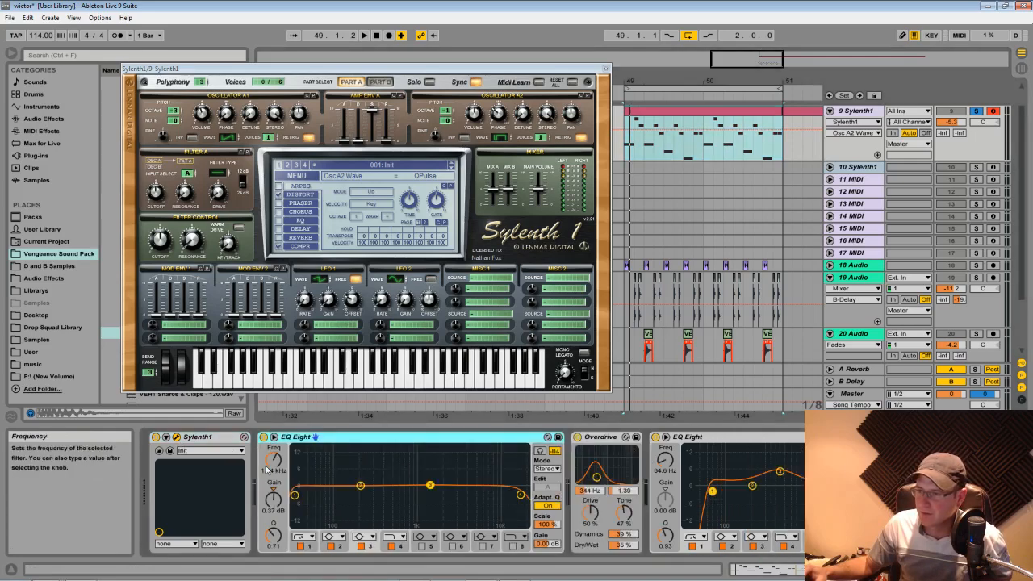
pyautogui.rightClick(295, 437)
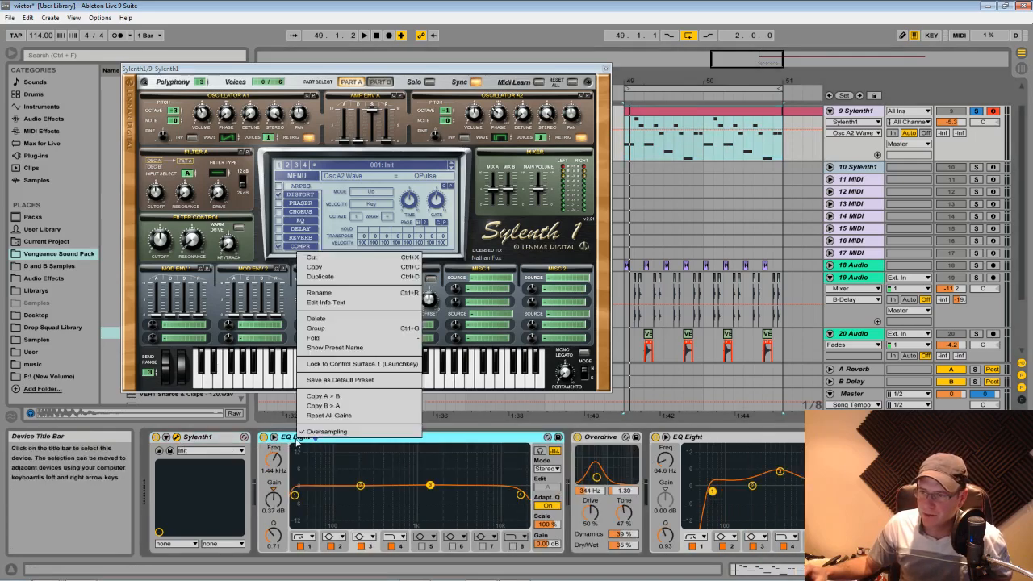
pyautogui.click(338, 325)
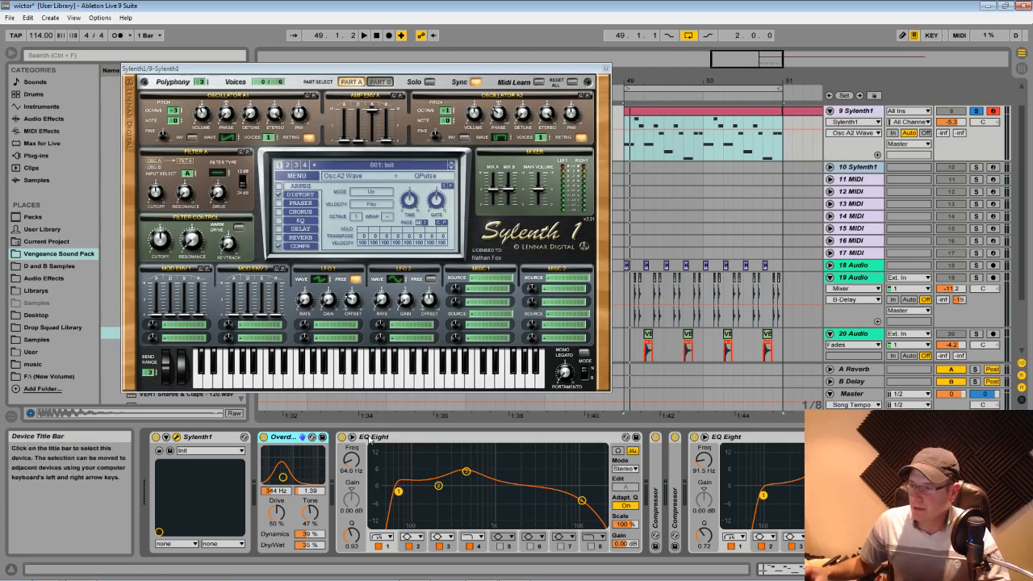
# - Deactivate the two EQ Eights and the Overdrive on the Sylenth1 track, and audition the loop
pyautogui.click(694, 437)
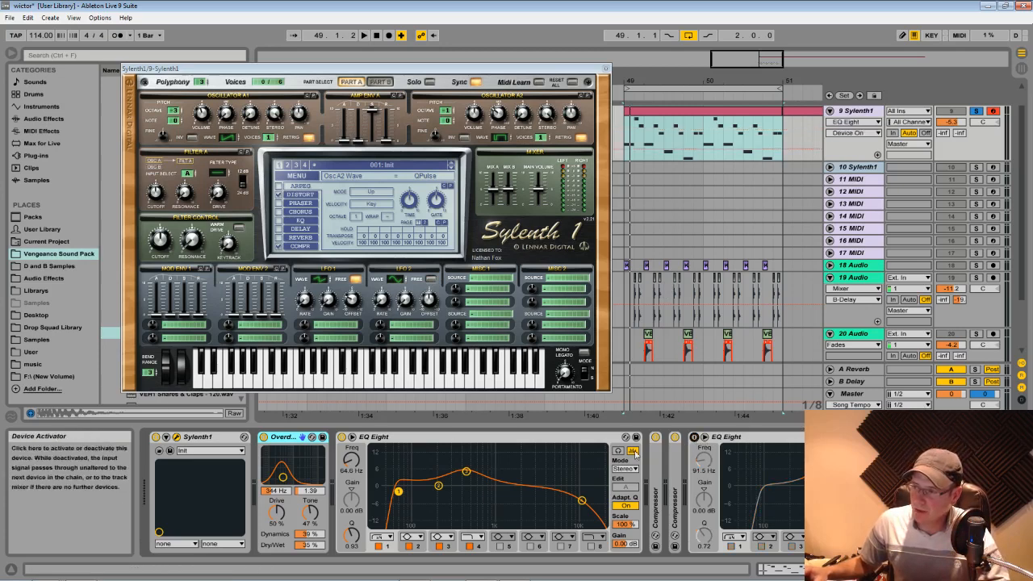
pyautogui.click(343, 436)
pyautogui.click(263, 436)
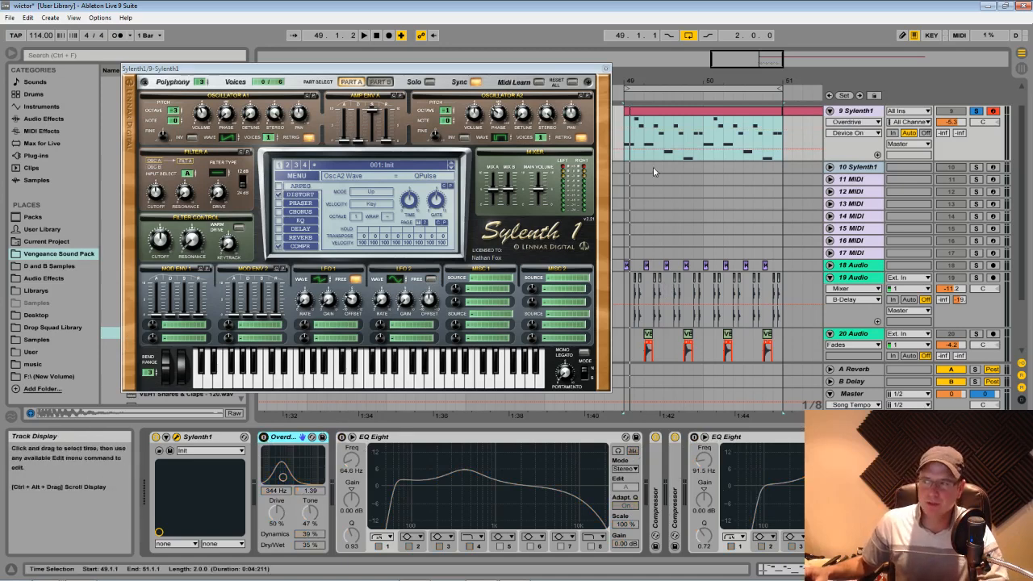
pyautogui.press('space')
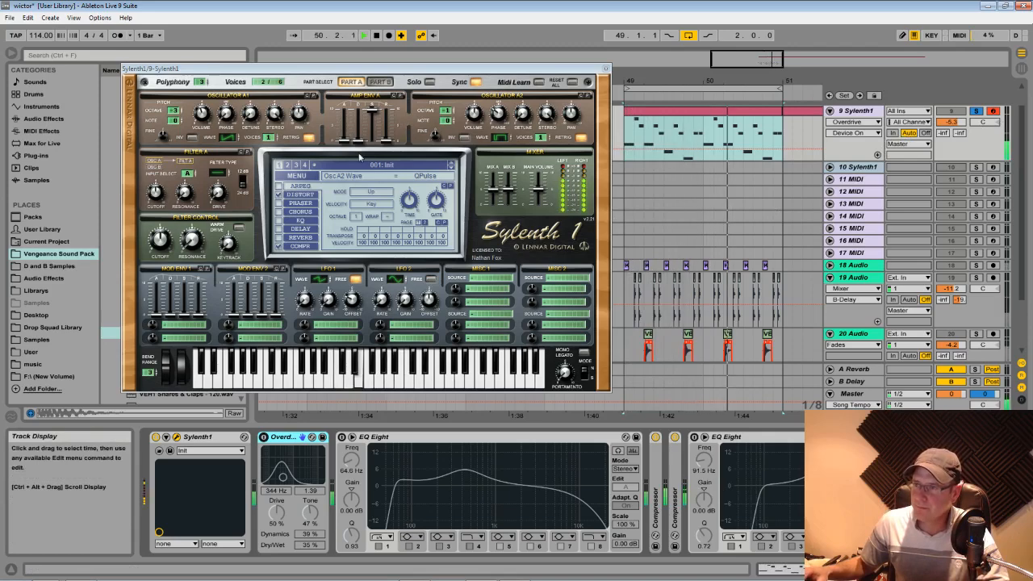
pyautogui.press('space')
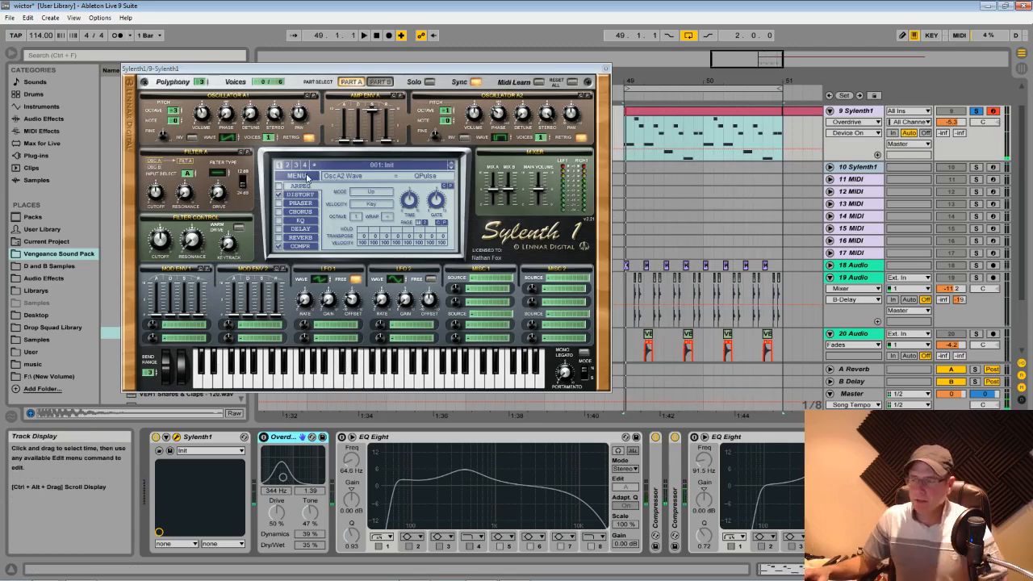
pyautogui.click(307, 184)
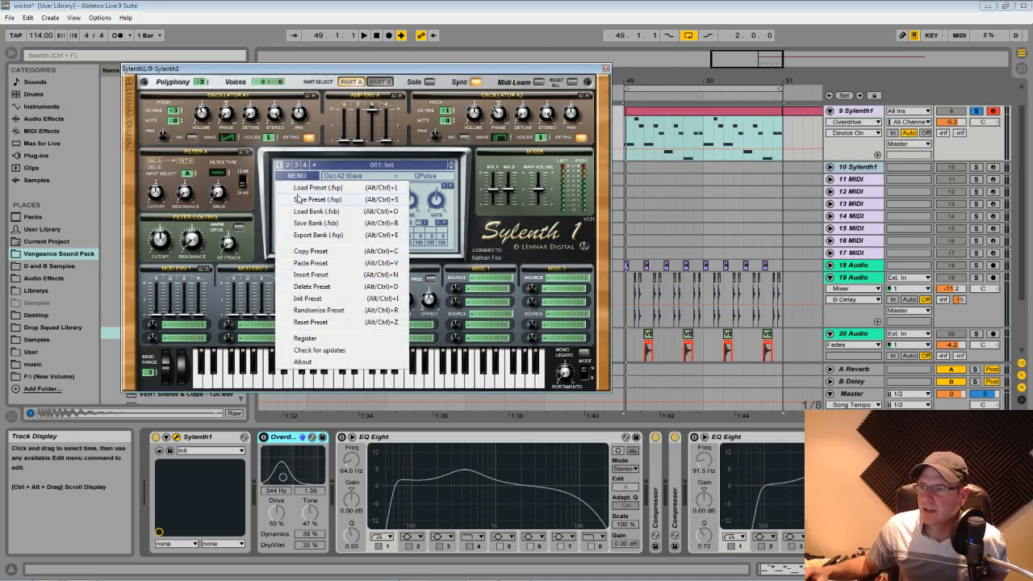
pyautogui.click(283, 200)
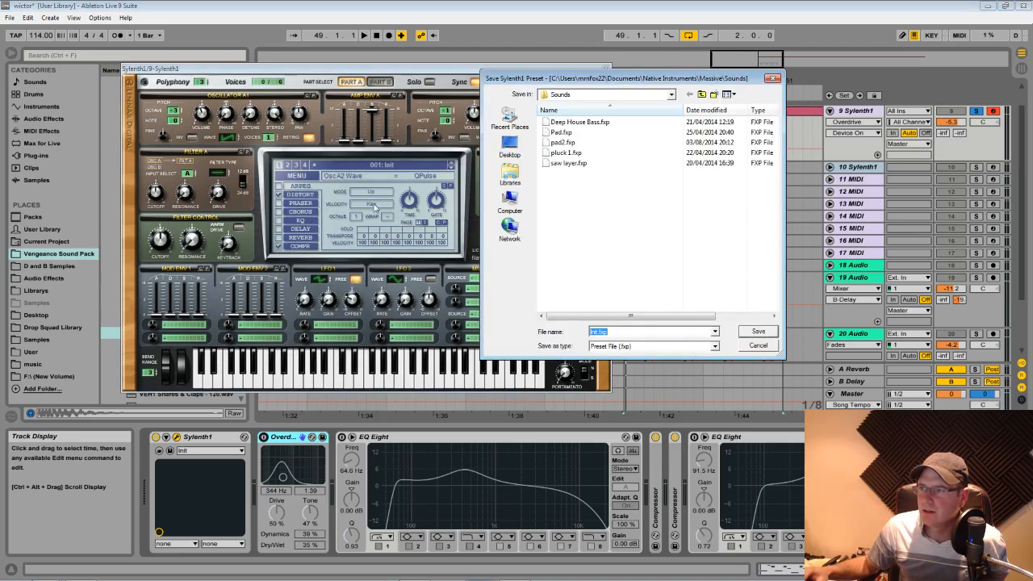
pyautogui.click(762, 347)
# - Insert a new initial preset in Sylenth1 and play the loop to hear it
pyautogui.click(297, 176)
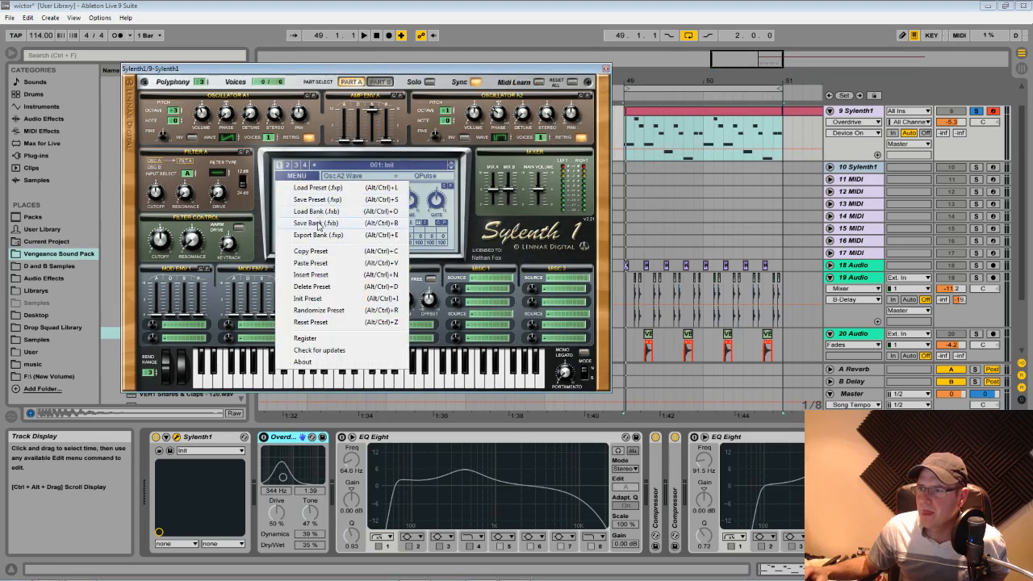
pyautogui.click(315, 279)
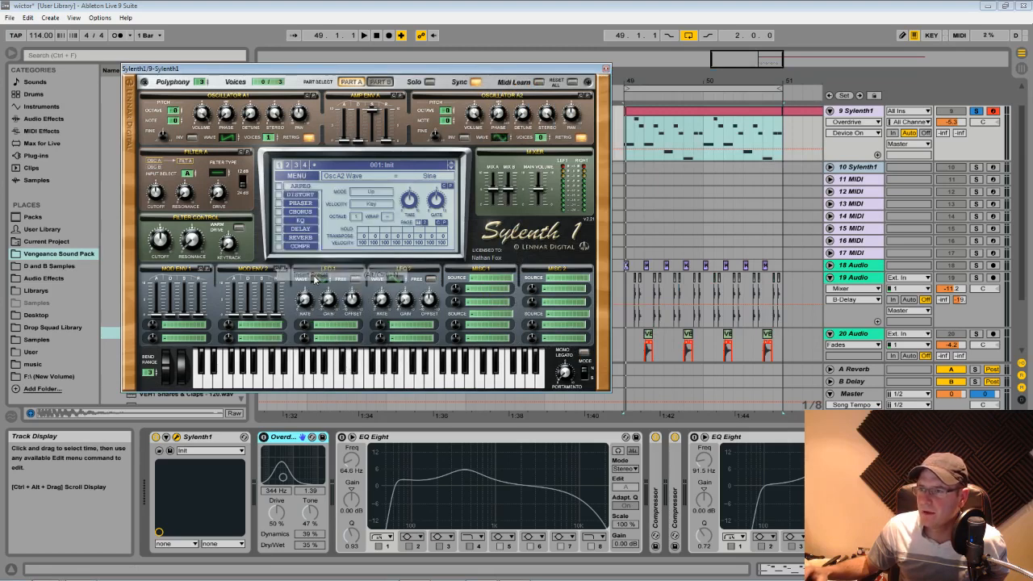
pyautogui.press('space')
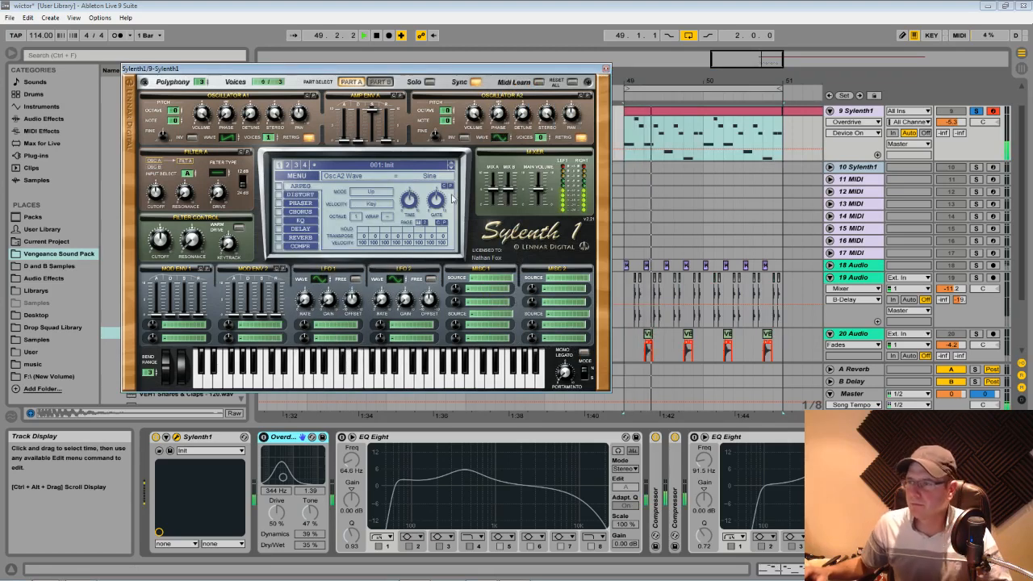
pyautogui.press('space')
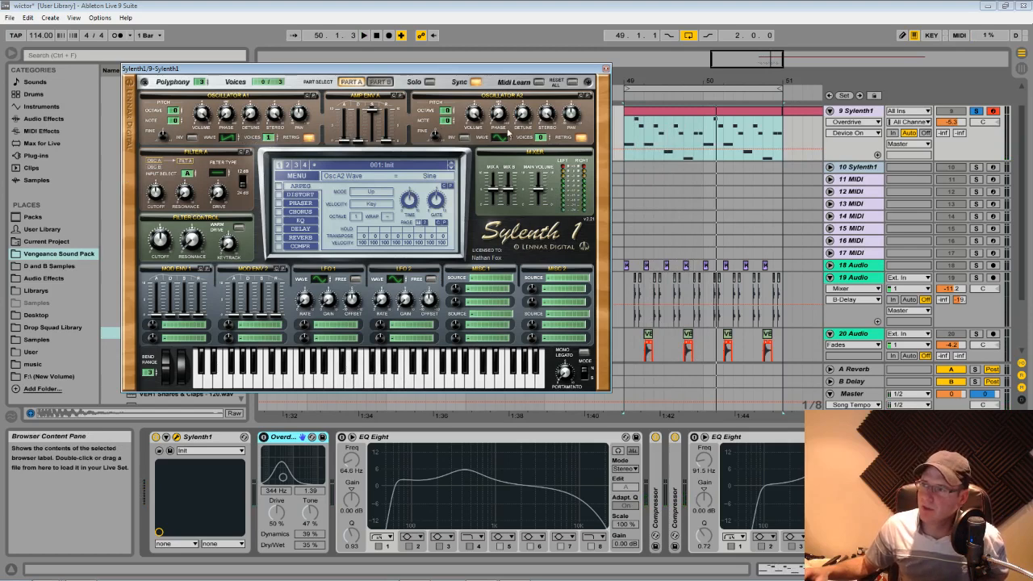
# - Set Oscillator A2's wave to HPulse and its voices to 0
pyautogui.click(537, 143)
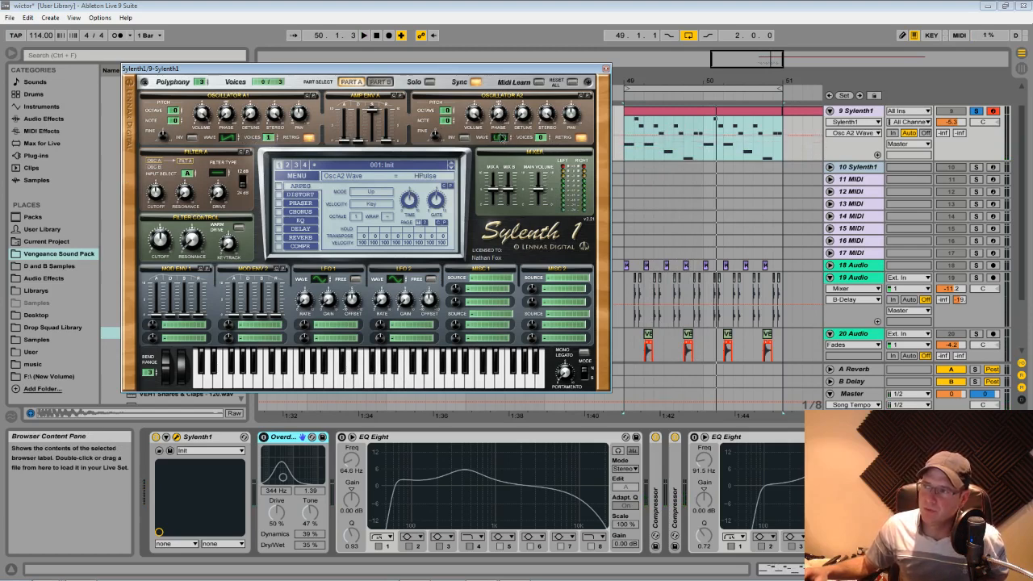
pyautogui.moveTo(539, 138); pyautogui.dragTo(543, 129)
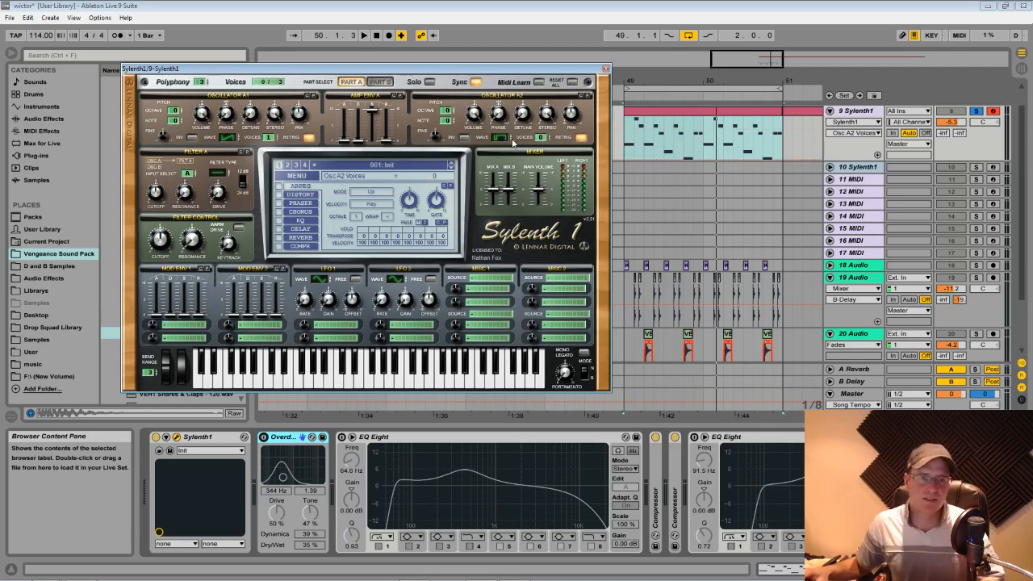
# - Open the looped MIDI clip in an enlarged note editor and move the Sylenth1 window clear of the notes
pyautogui.doubleClick(722, 115)
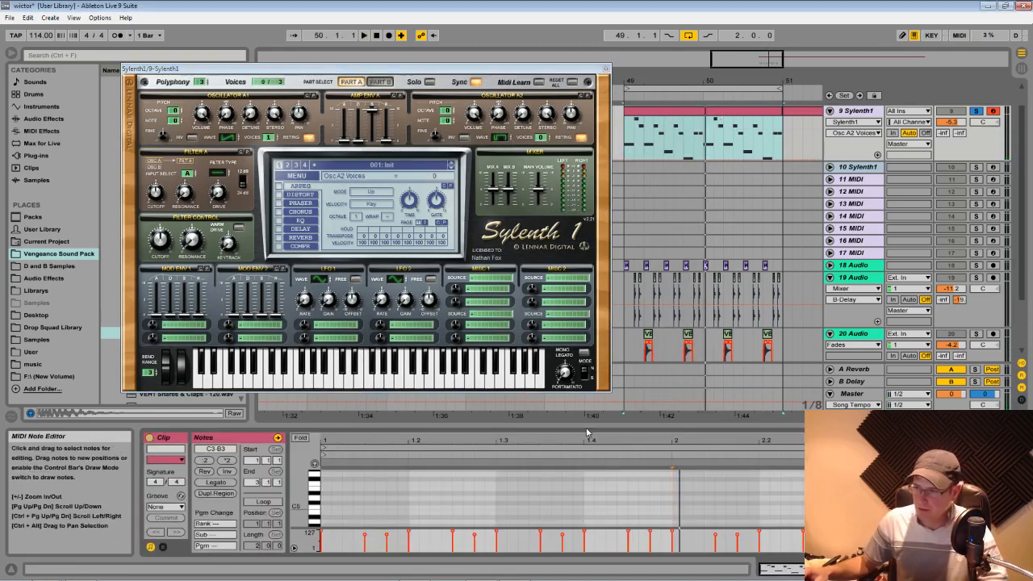
pyautogui.moveTo(595, 412); pyautogui.dragTo(599, 251)
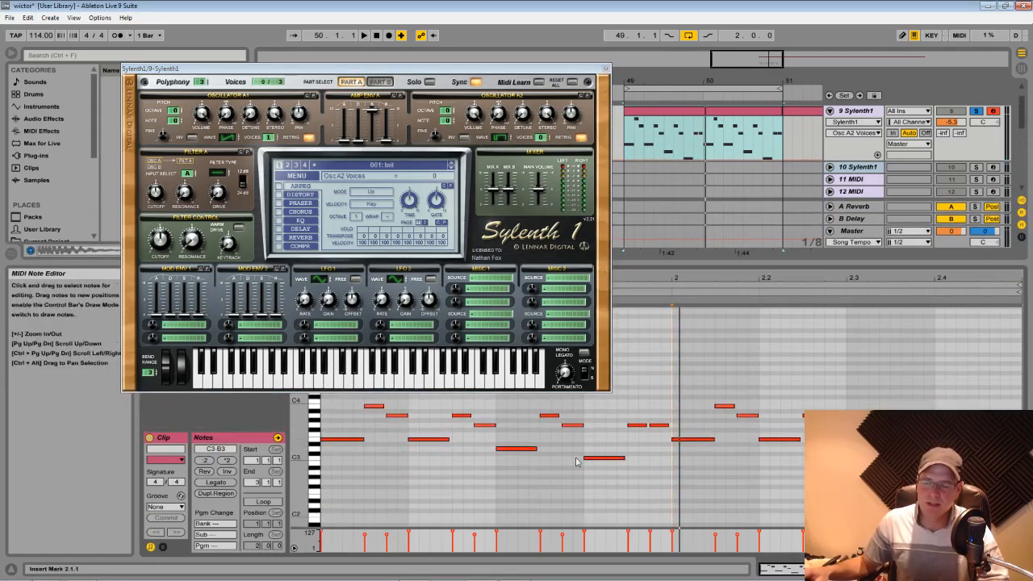
pyautogui.moveTo(522, 71); pyautogui.dragTo(715, 187)
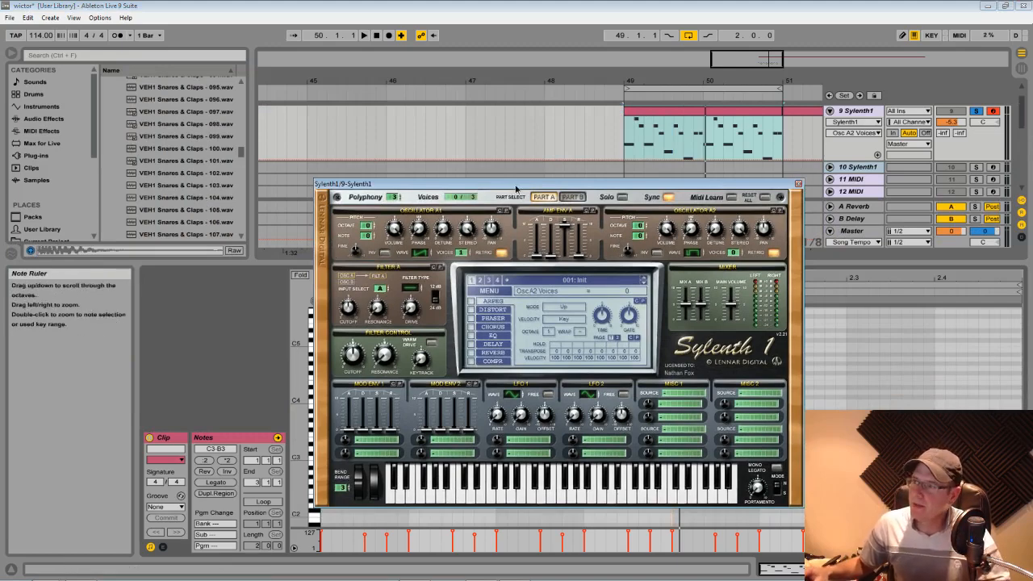
pyautogui.moveTo(516, 188); pyautogui.dragTo(330, 37)
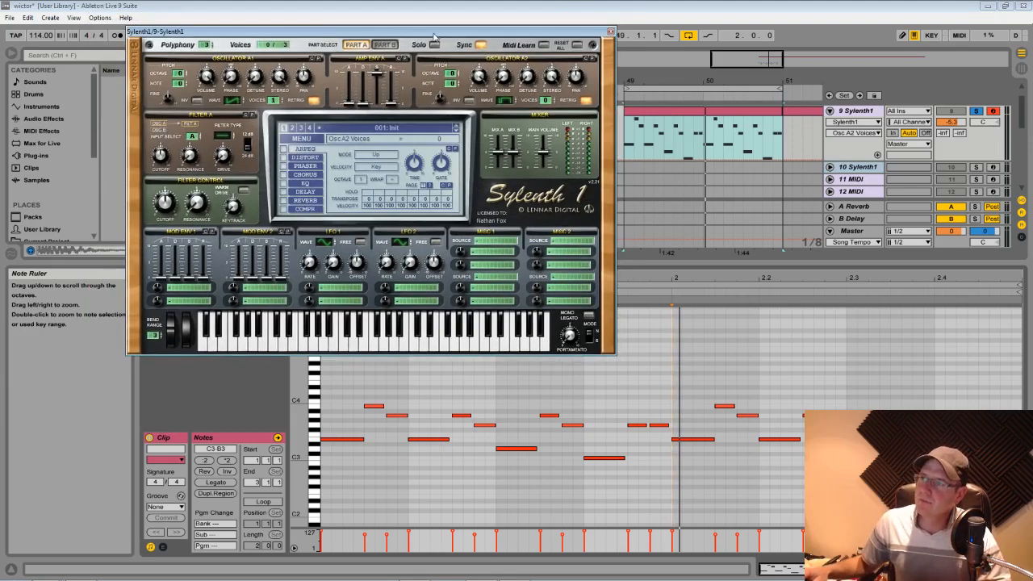
pyautogui.moveTo(433, 34); pyautogui.dragTo(443, 49)
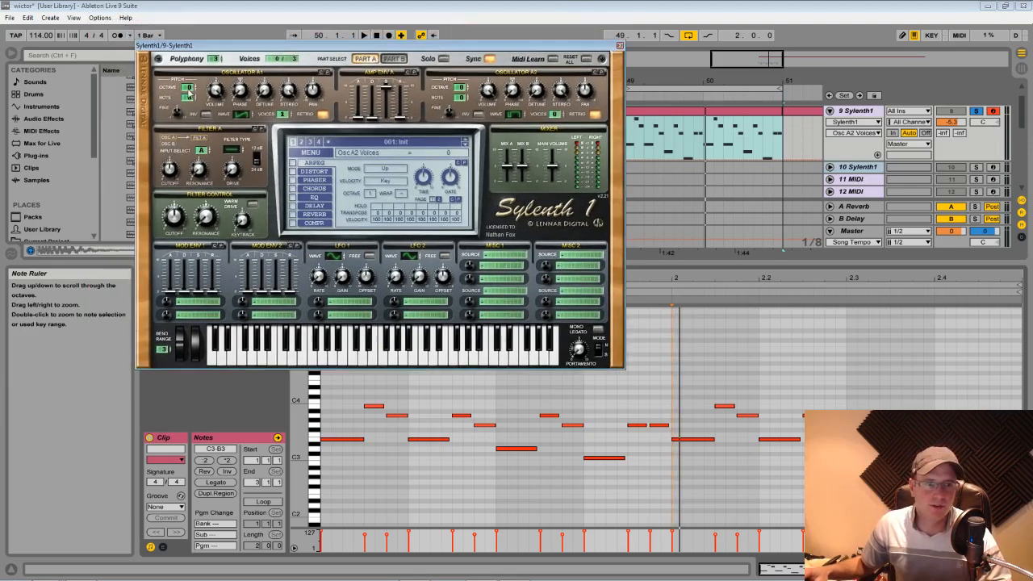
# - Lower Oscillator A1's octave to -3 and raise its volume to 10.00
pyautogui.moveTo(188, 94); pyautogui.dragTo(195, 127)
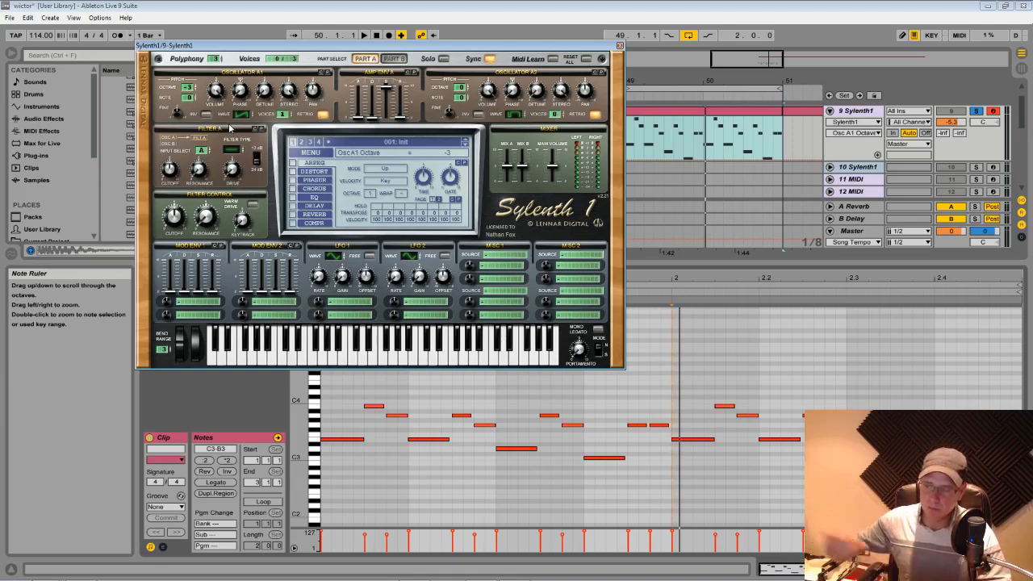
pyautogui.press('space')
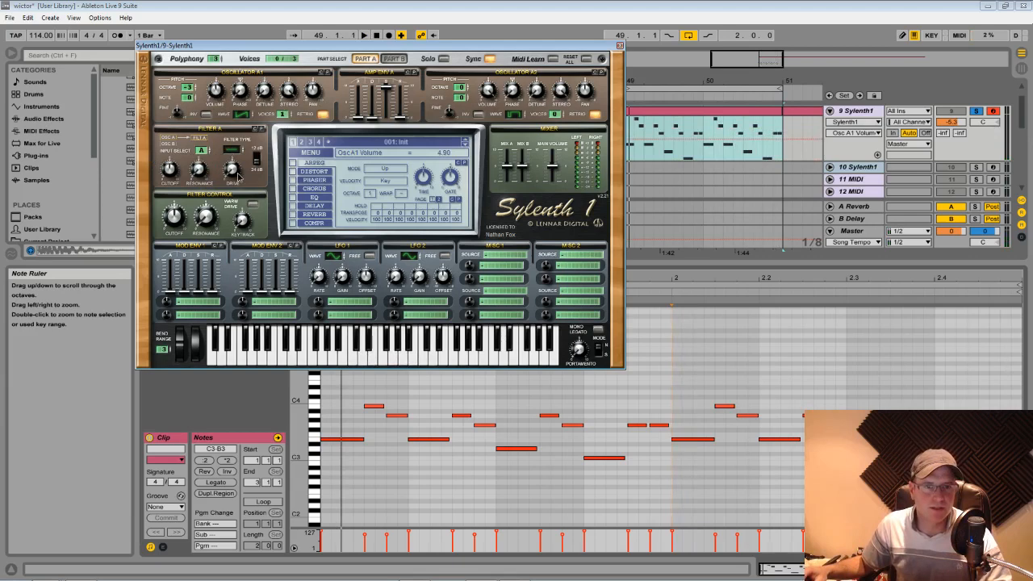
pyautogui.moveTo(237, 177); pyautogui.dragTo(259, 81)
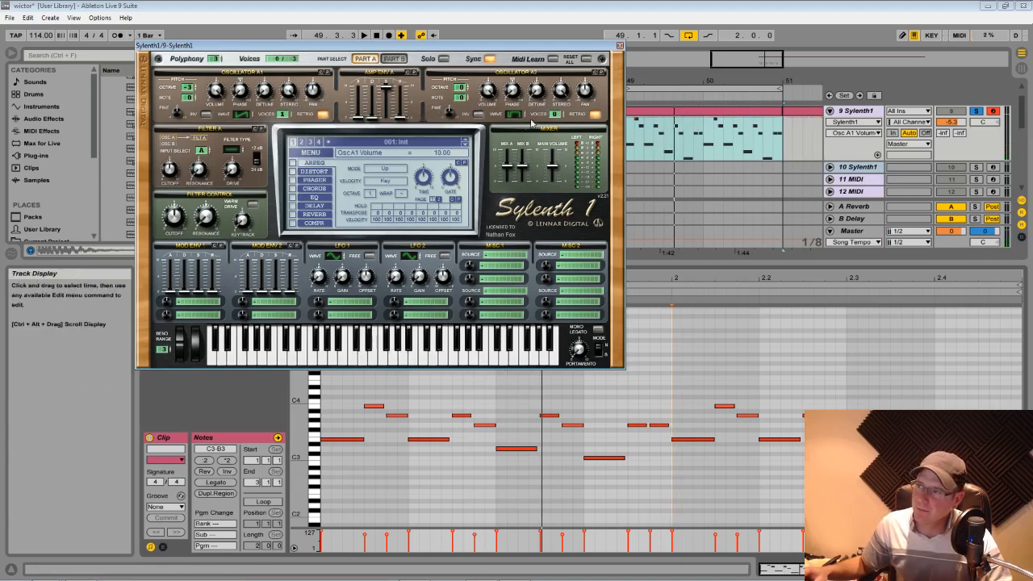
# - Set Oscillator A2's voices to 1 and audition both oscillators in the loop
pyautogui.click(552, 113)
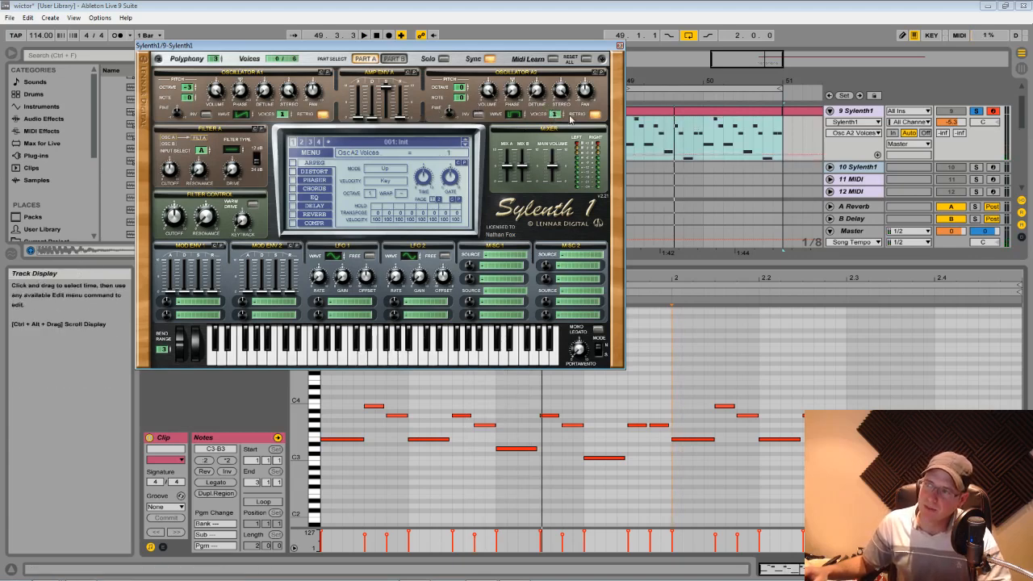
pyautogui.press('space')
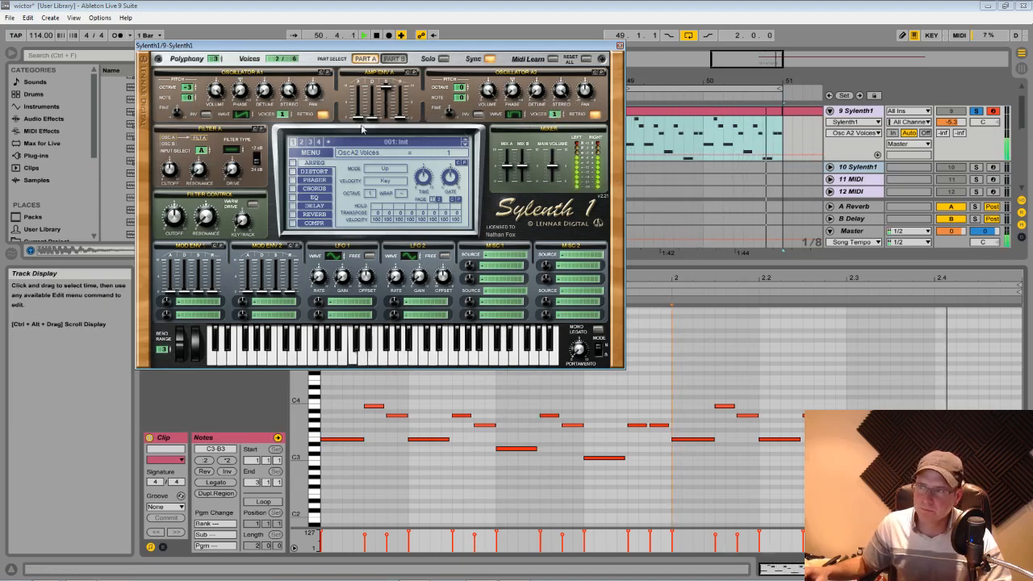
pyautogui.press('space')
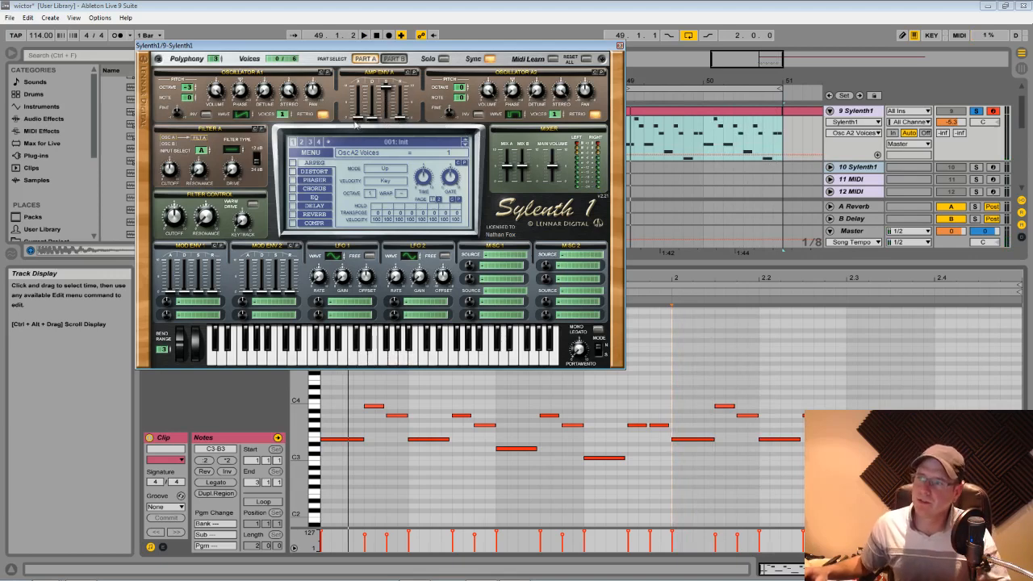
# - Set the attack of Amp Env A to 0.45 and play the loop to check it
pyautogui.click(355, 121)
pyautogui.press('space')
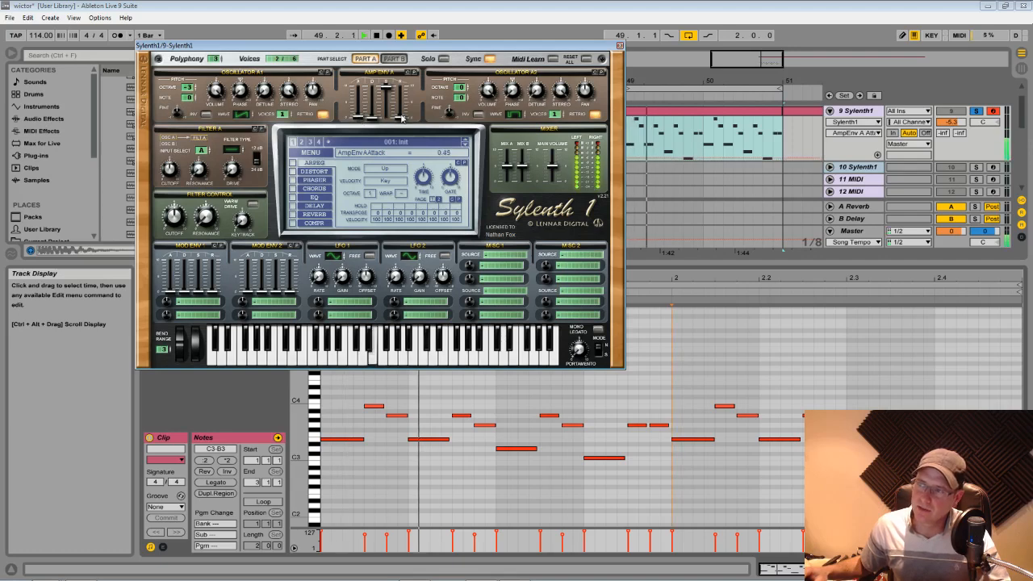
pyautogui.press('space')
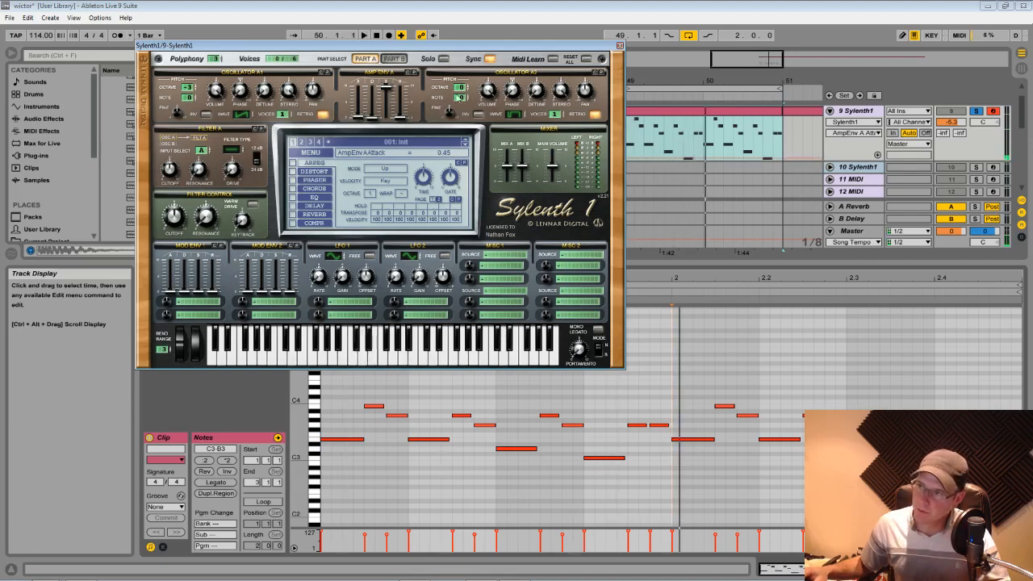
# - Lower Oscillator A2's octave to -1 and audition the loop, comparing Oscillator A1's octave at -2 with -3
pyautogui.click(459, 91)
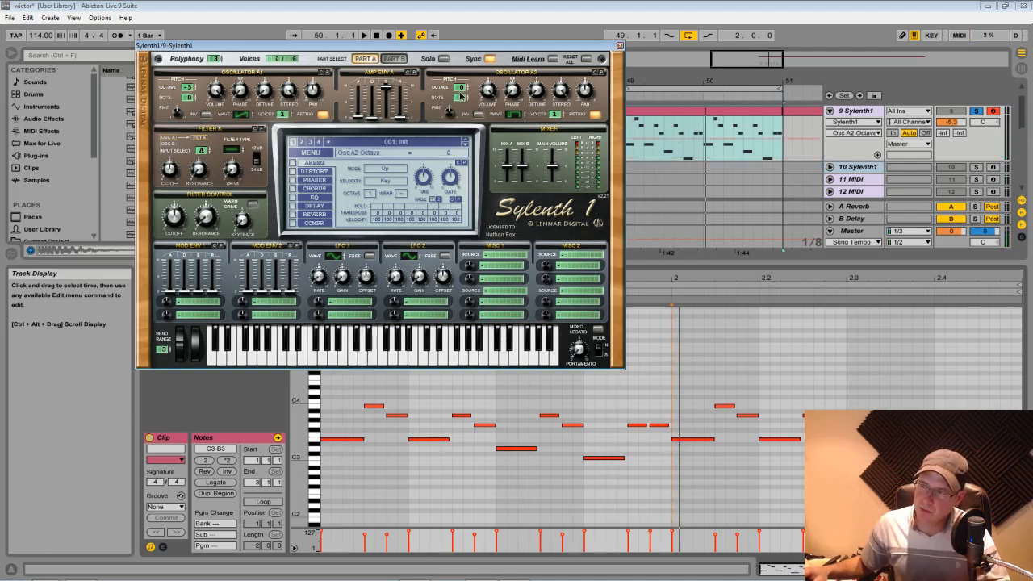
pyautogui.click(461, 96)
pyautogui.press('space')
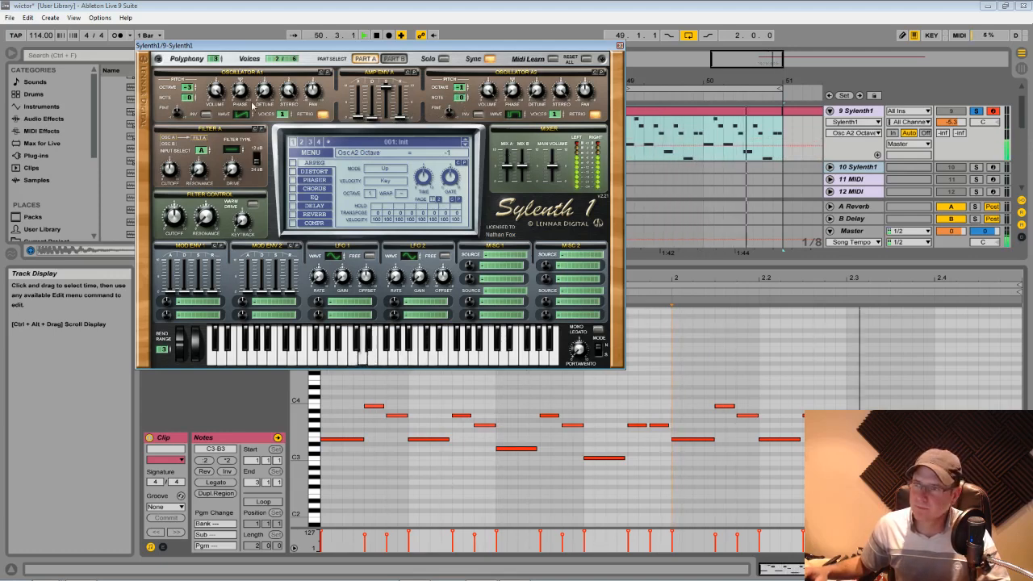
pyautogui.click(187, 84)
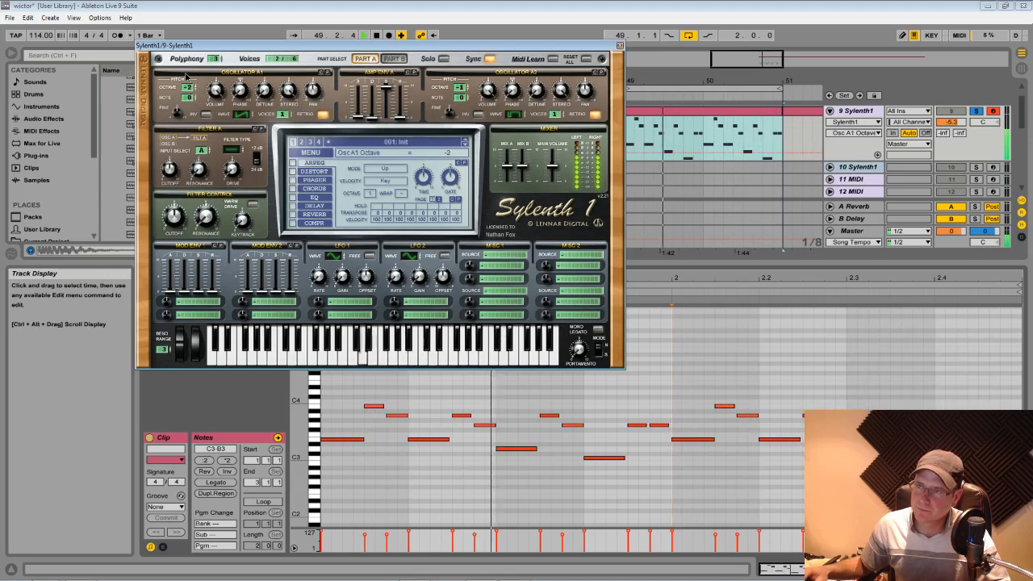
pyautogui.click(186, 77)
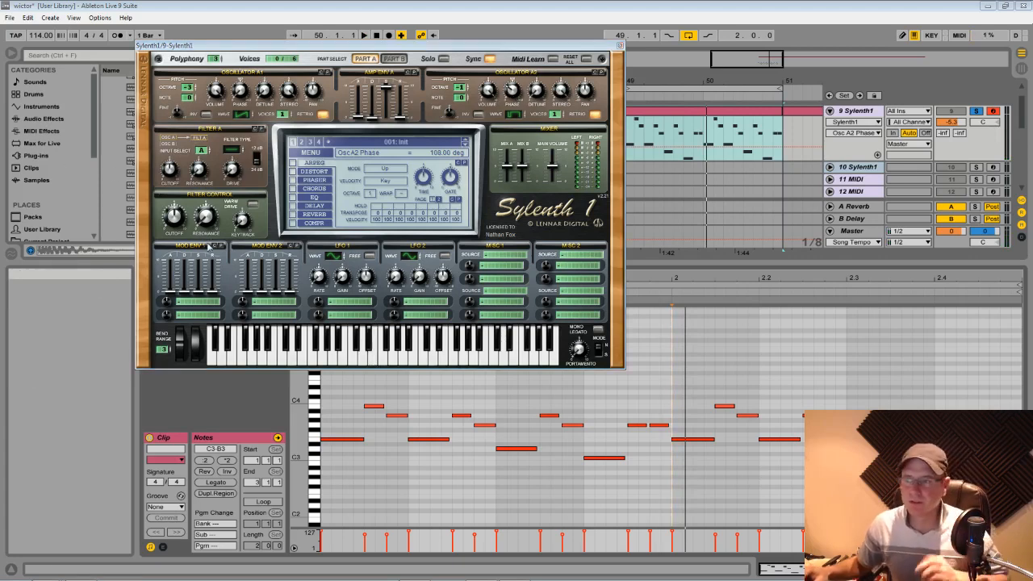
# - Enable the Distort effect, choose the Clip type and adjust its amount and dry/wet mix to about 69 %
pyautogui.click(295, 171)
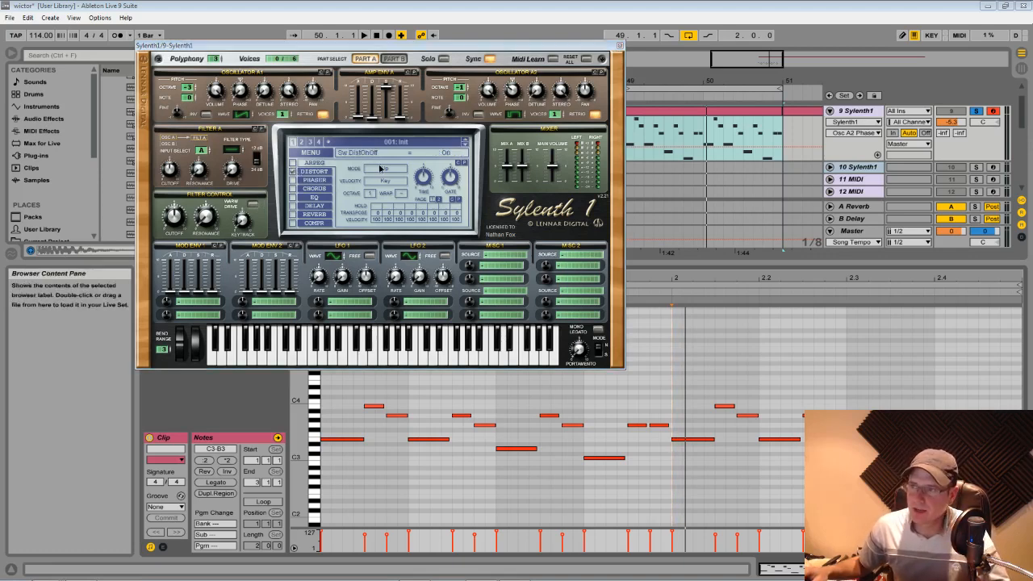
pyautogui.click(319, 172)
pyautogui.click(403, 175)
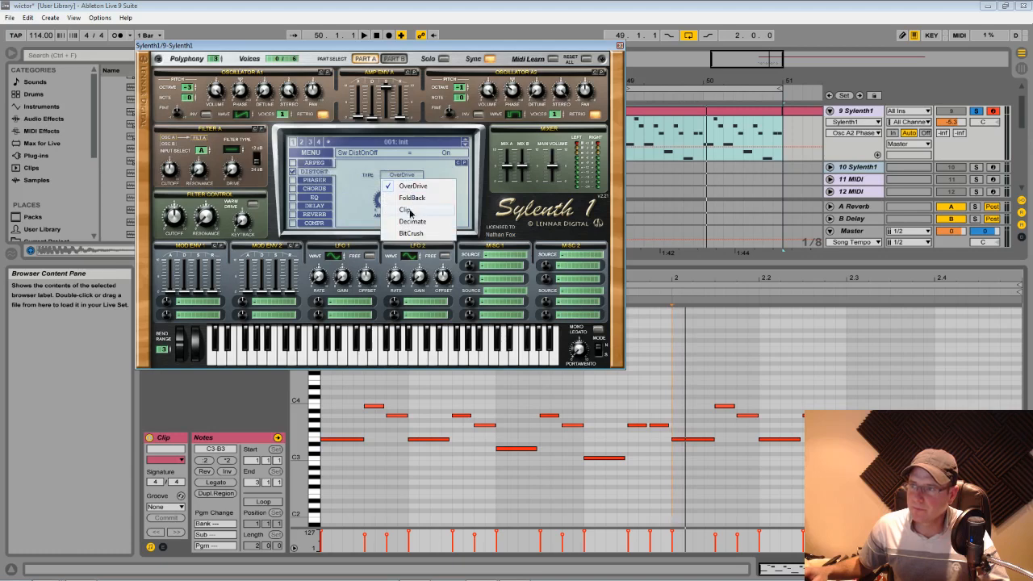
pyautogui.click(406, 210)
pyautogui.moveTo(382, 200); pyautogui.dragTo(382, 184)
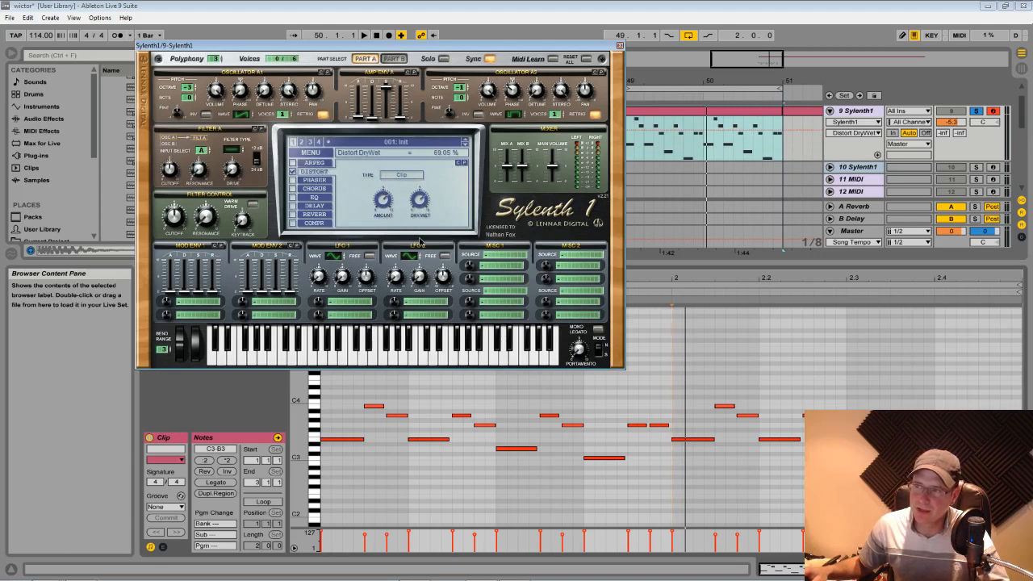
# - Play the loop and adjust the Filter Control cutoff to about 271 Hz
pyautogui.press('space')
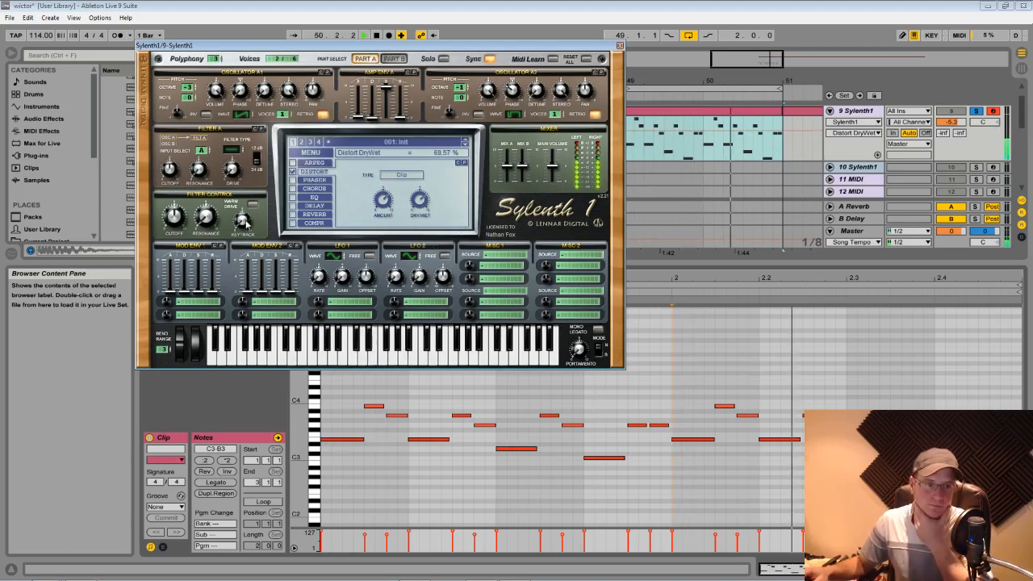
pyautogui.moveTo(174, 216)
pyautogui.mouseDown()
pyautogui.moveTo(175, 150)
pyautogui.moveTo(174, 215)
pyautogui.mouseUp()
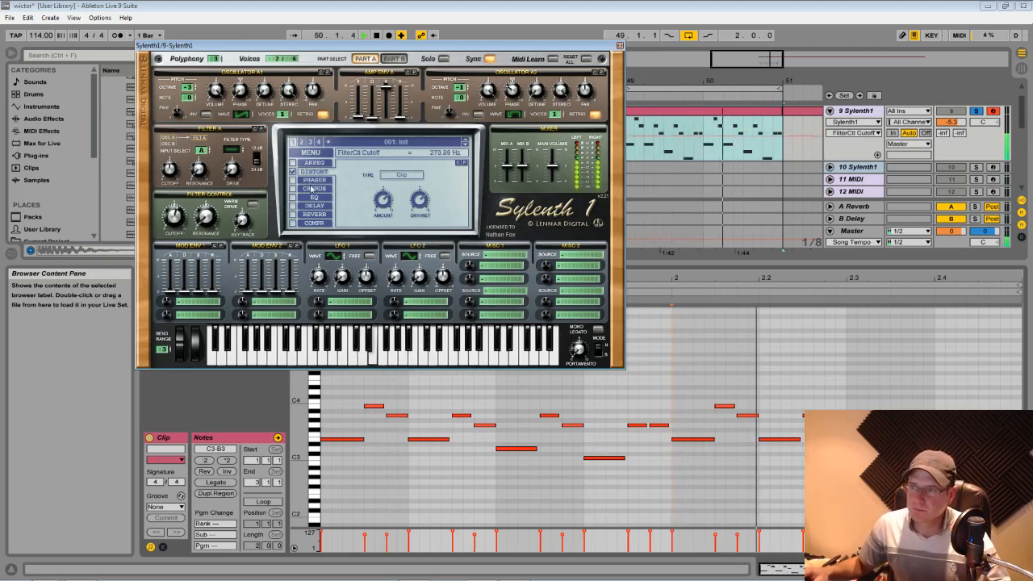
pyautogui.press('space')
# - Enable the compressor effect, show its settings and audition the loop with it
pyautogui.click(293, 224)
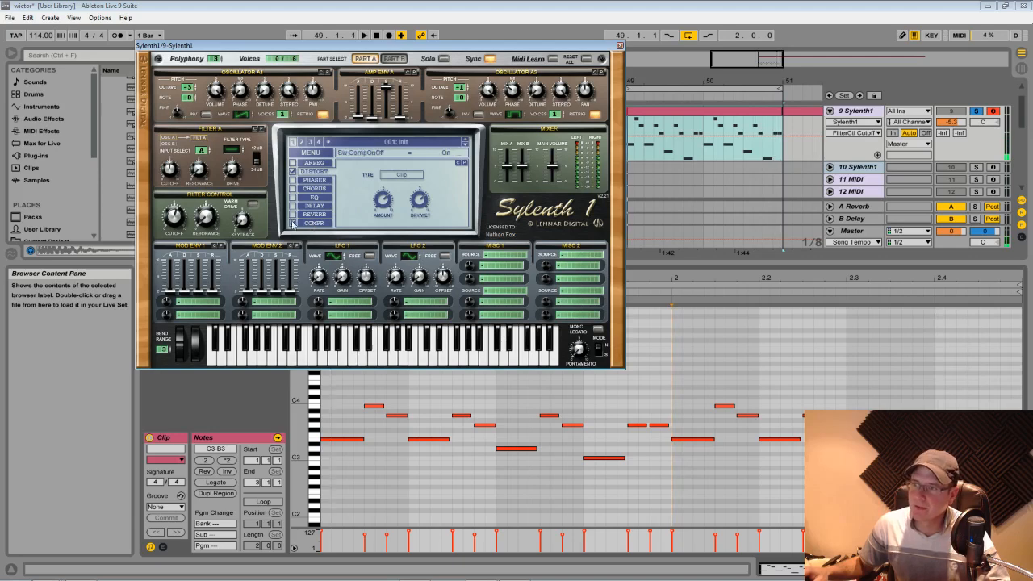
pyautogui.click(314, 224)
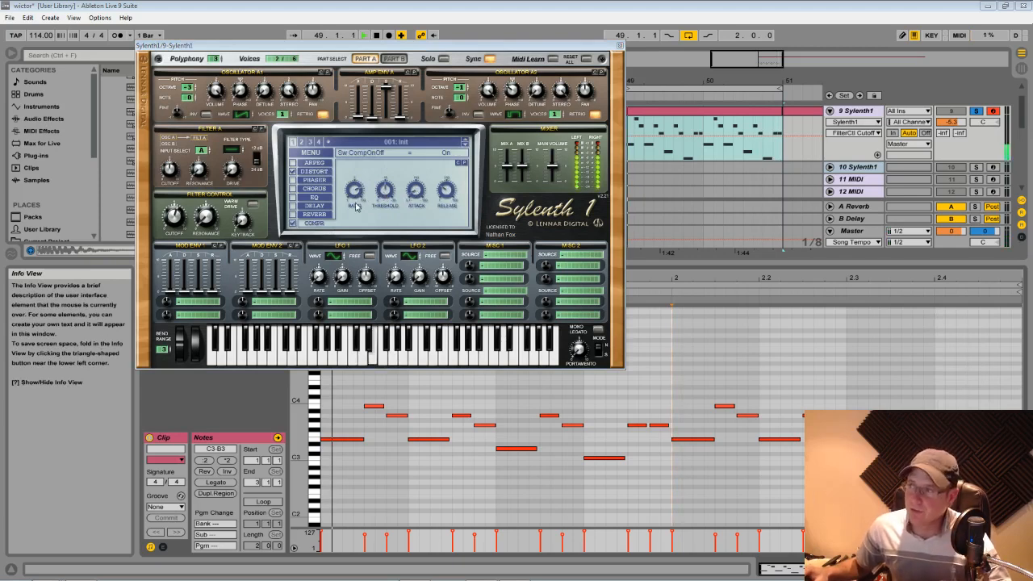
pyautogui.press('space')
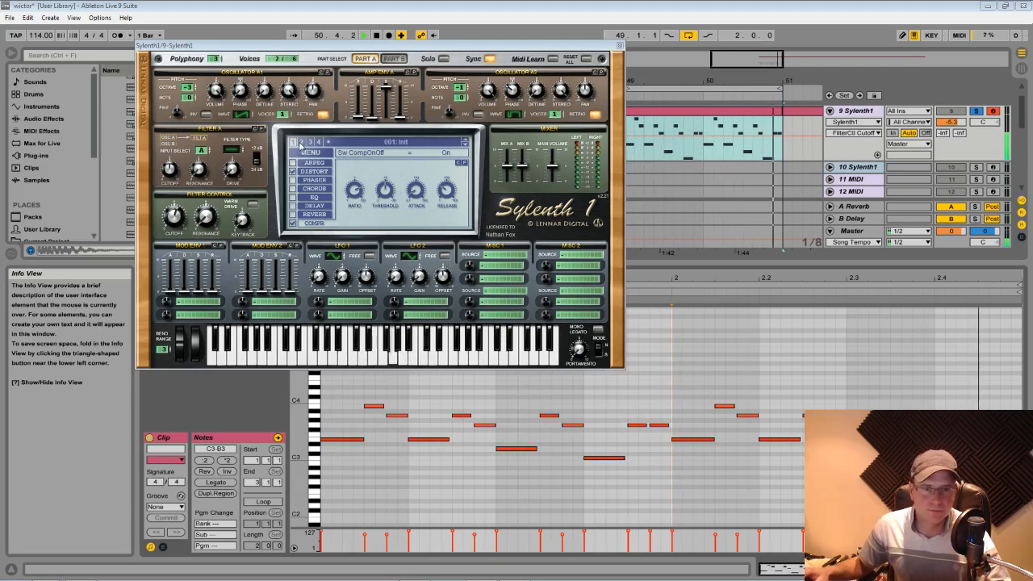
# - Switch Filter A to the lowpass type and set its cutoff to about 179 Hz
pyautogui.click(234, 154)
pyautogui.moveTo(170, 169); pyautogui.dragTo(170, 173)
pyautogui.press('space')
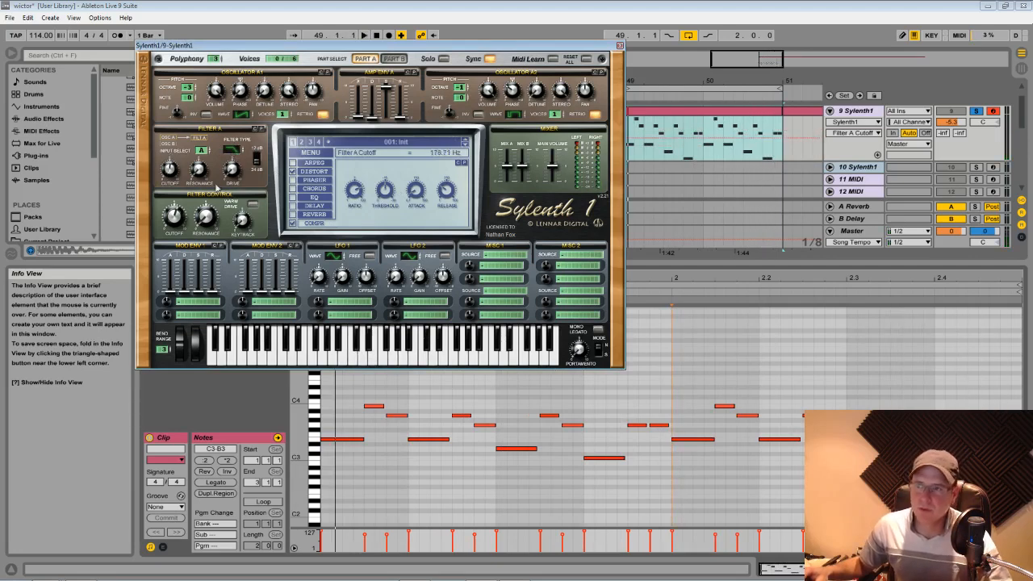
# - Set the Filter Control resonance to 4.00 and turn on Warm Drive while auditioning the loop
pyautogui.click(211, 222)
pyautogui.press('space')
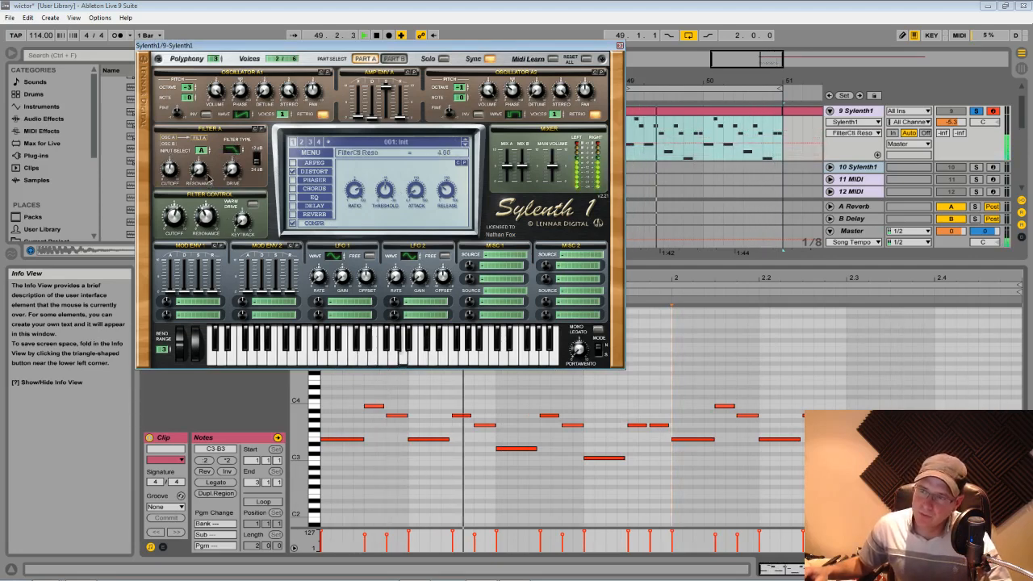
pyautogui.click(252, 205)
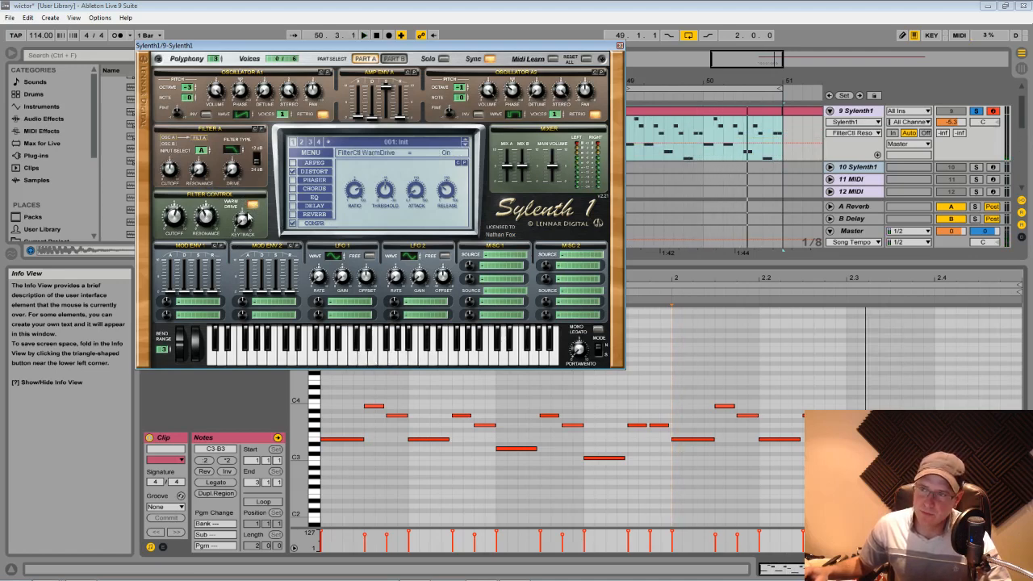
# - Raise Filter A's drive to about 3.86 and set its resonance to about 3.36
pyautogui.click(234, 169)
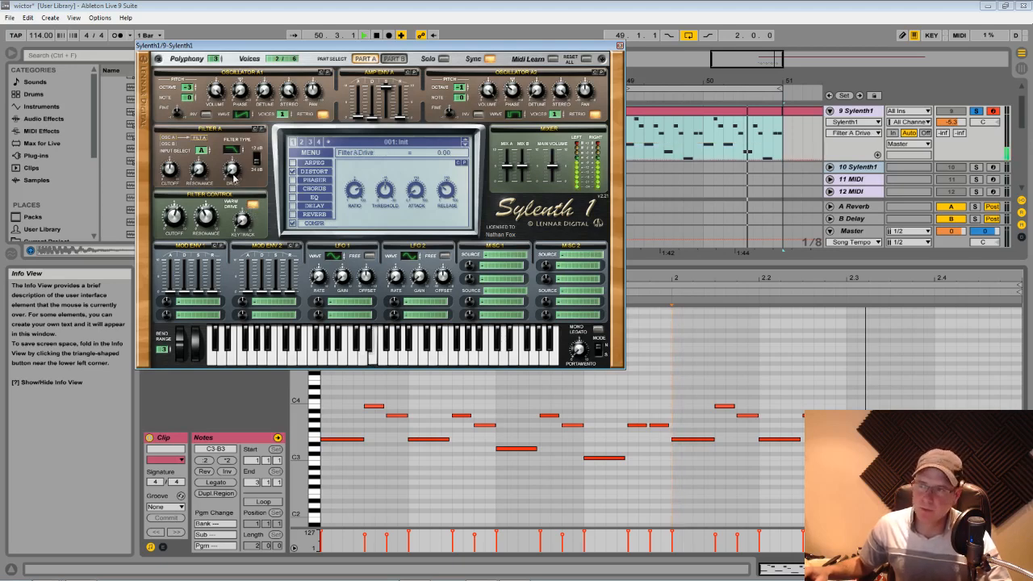
pyautogui.moveTo(234, 169); pyautogui.dragTo(228, 128)
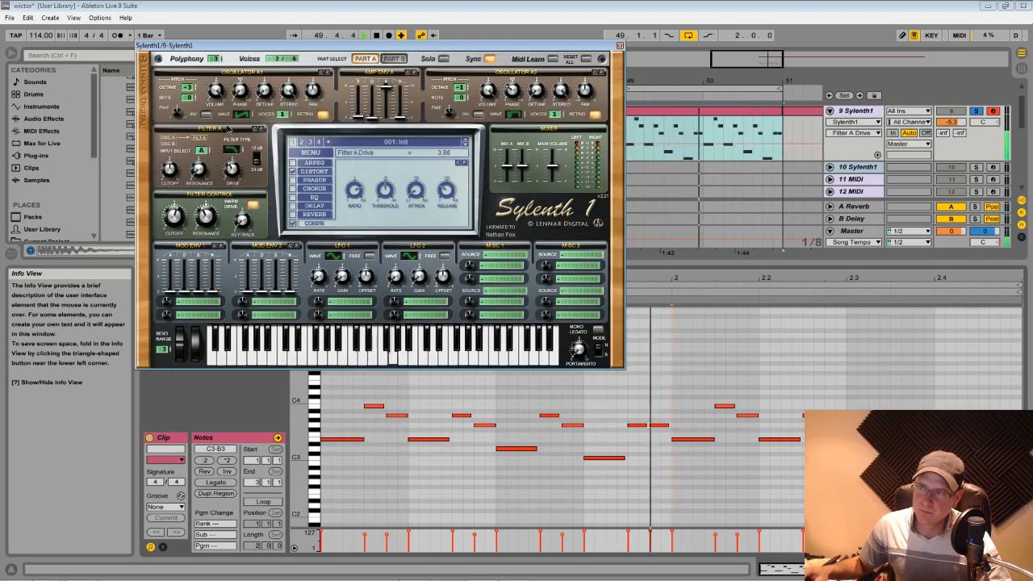
pyautogui.moveTo(170, 170); pyautogui.dragTo(176, 206)
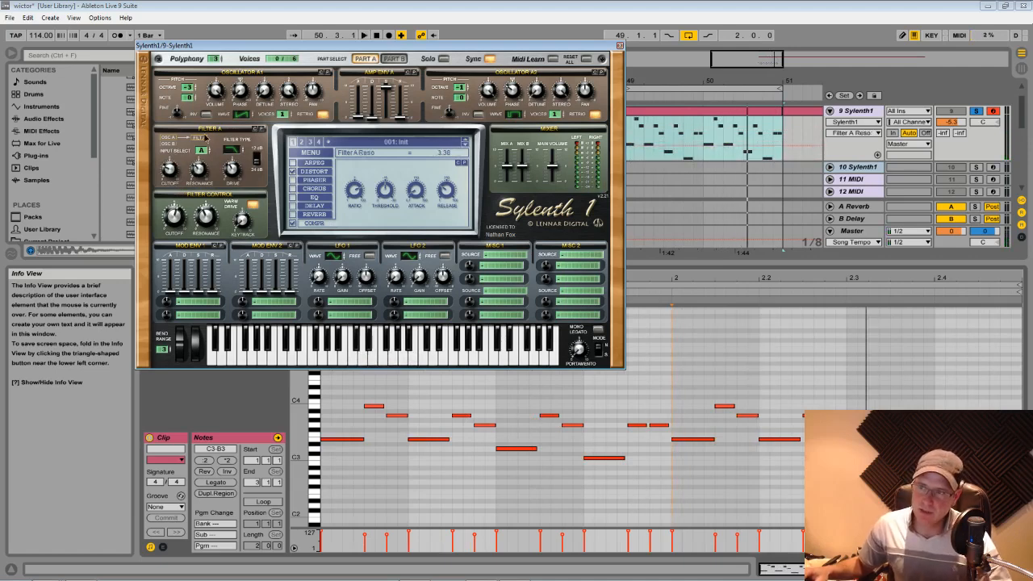
# - Set the Filter Control cutoff to about 115 Hz and sweep Filter A's cutoff over the loop, settling at about 91 Hz
pyautogui.moveTo(172, 164)
pyautogui.mouseDown()
pyautogui.moveTo(184, 142)
pyautogui.moveTo(187, 173)
pyautogui.mouseUp()
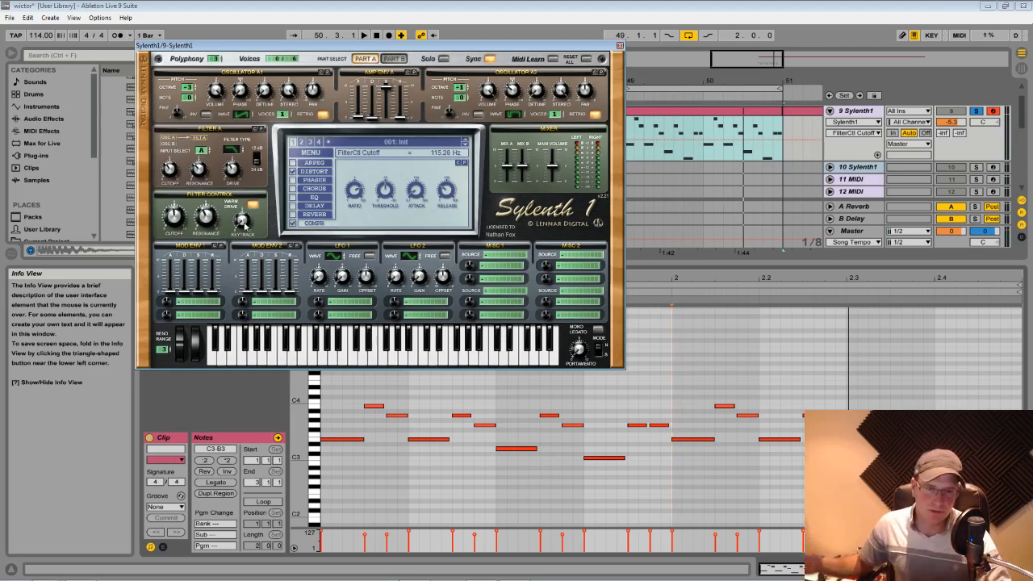
pyautogui.press('space')
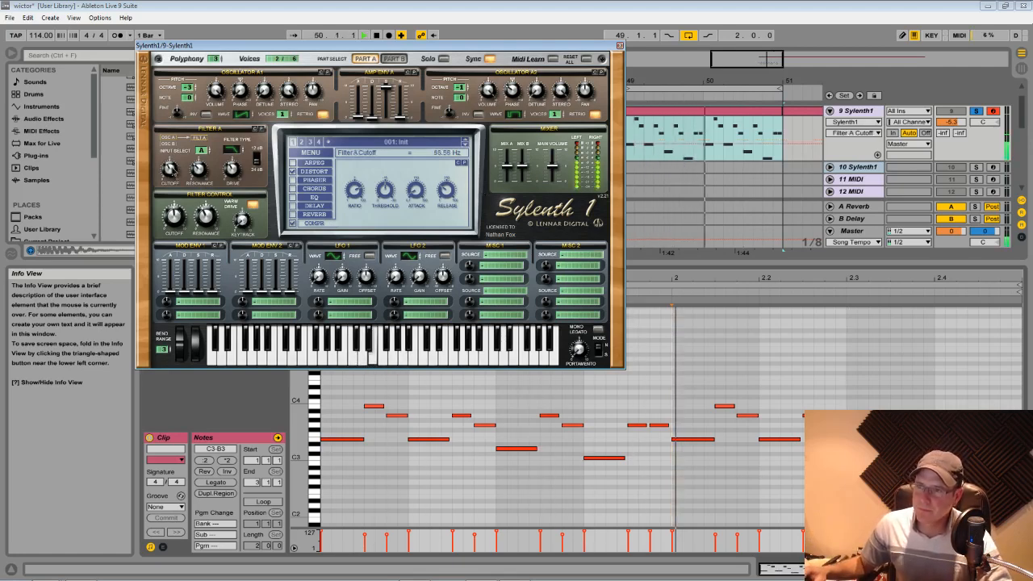
pyautogui.moveTo(172, 160); pyautogui.dragTo(173, 168)
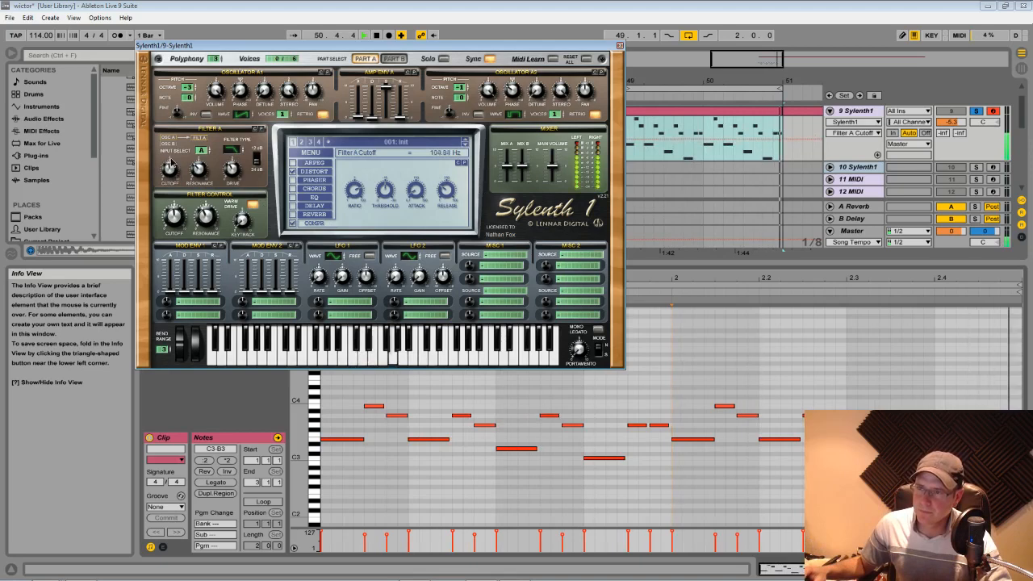
pyautogui.press('space')
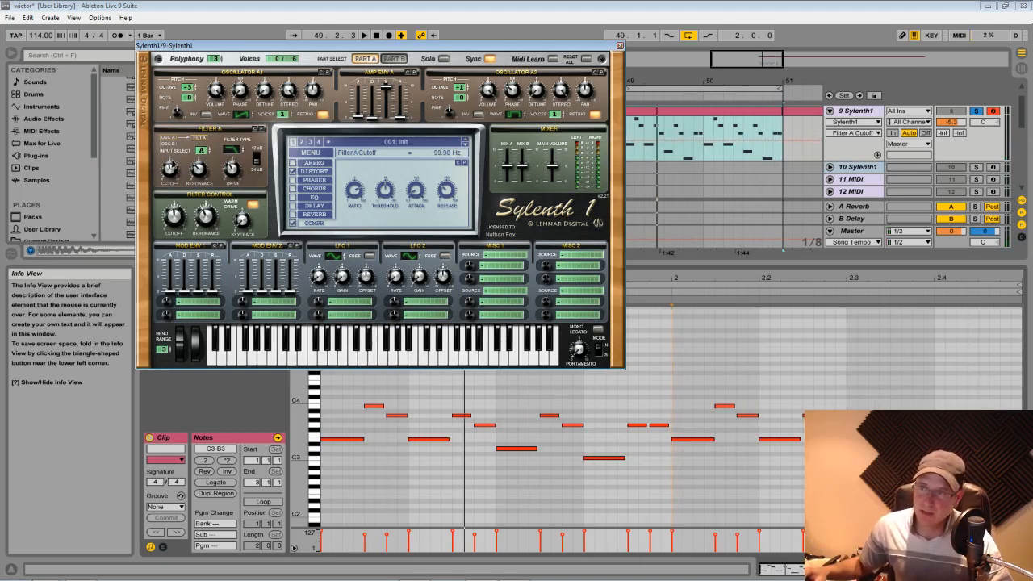
pyautogui.press('space')
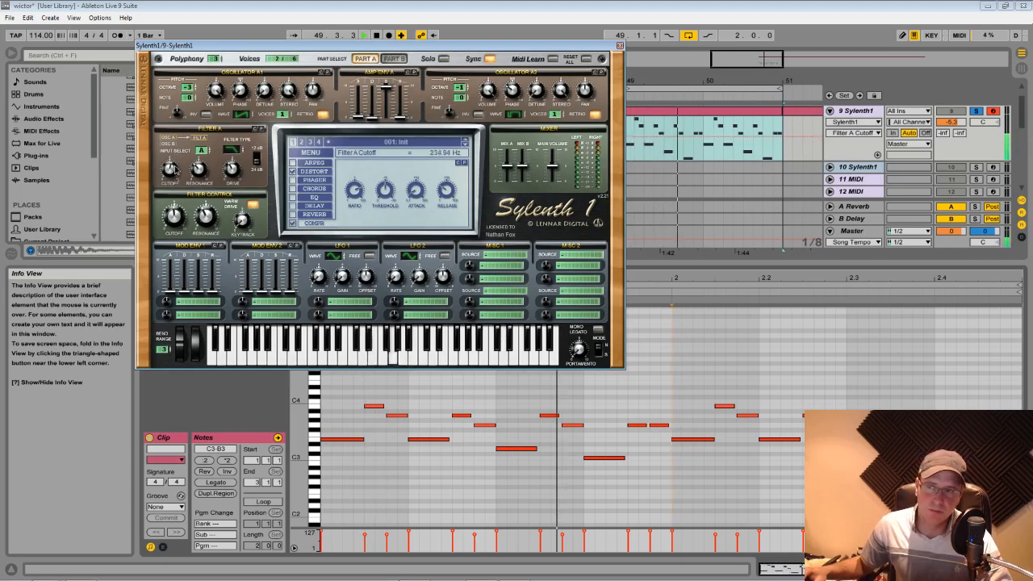
pyautogui.moveTo(172, 162); pyautogui.dragTo(180, 179)
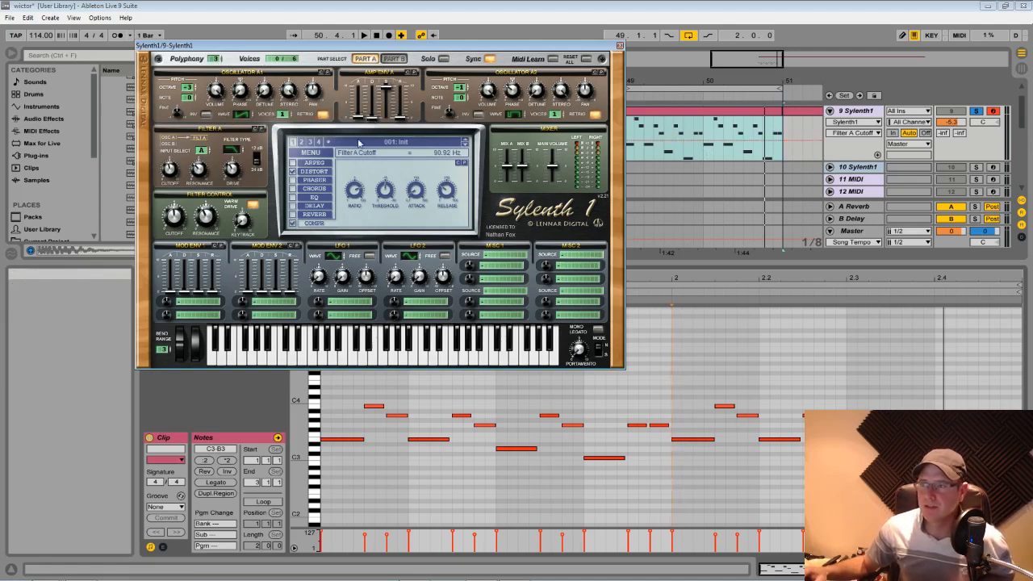
# - Move the Sylenth1 window aside, shrink the note editor and show the device chain of track 9
pyautogui.moveTo(524, 46); pyautogui.dragTo(482, 27)
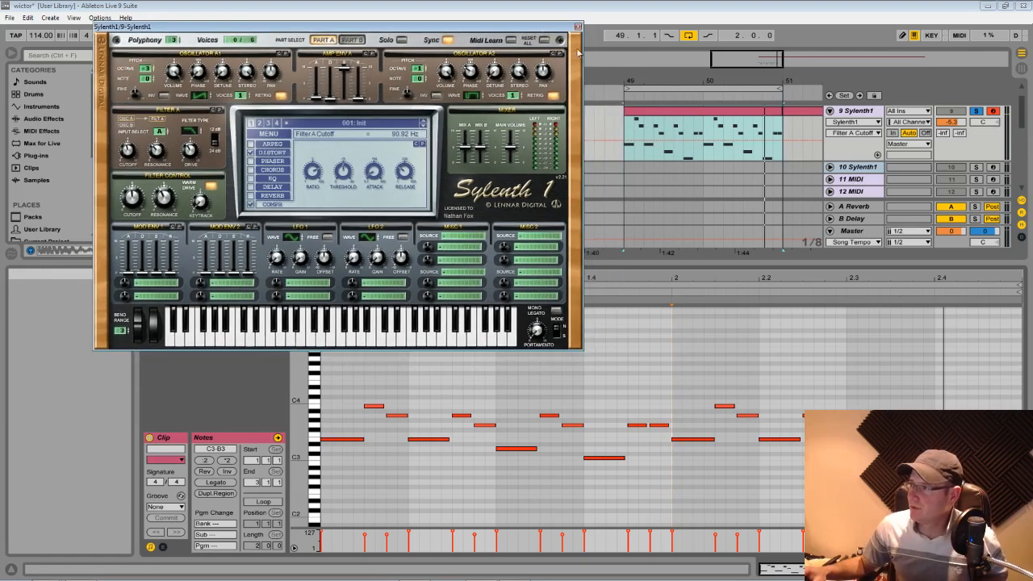
pyautogui.moveTo(879, 262); pyautogui.dragTo(870, 540)
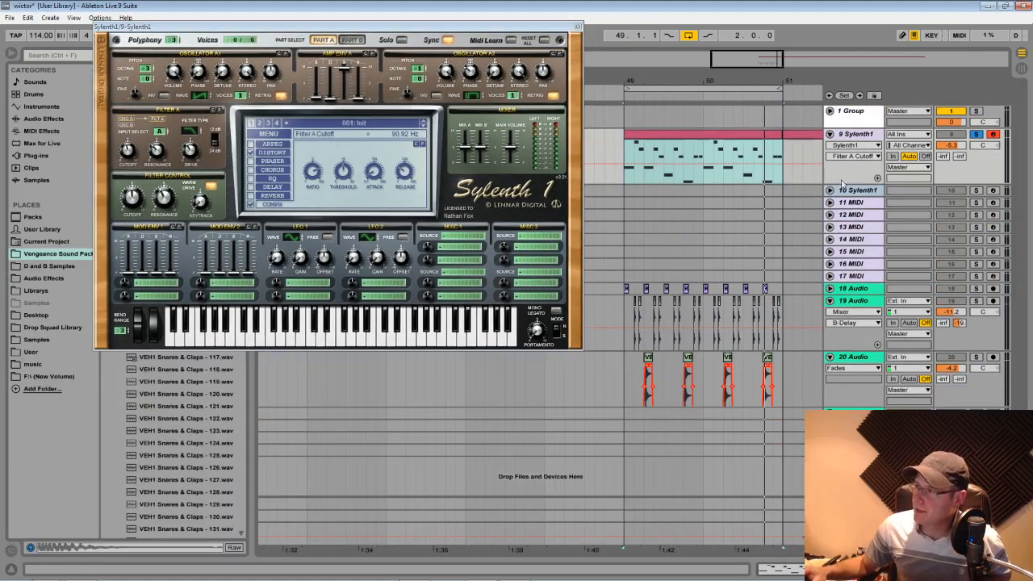
pyautogui.doubleClick(863, 135)
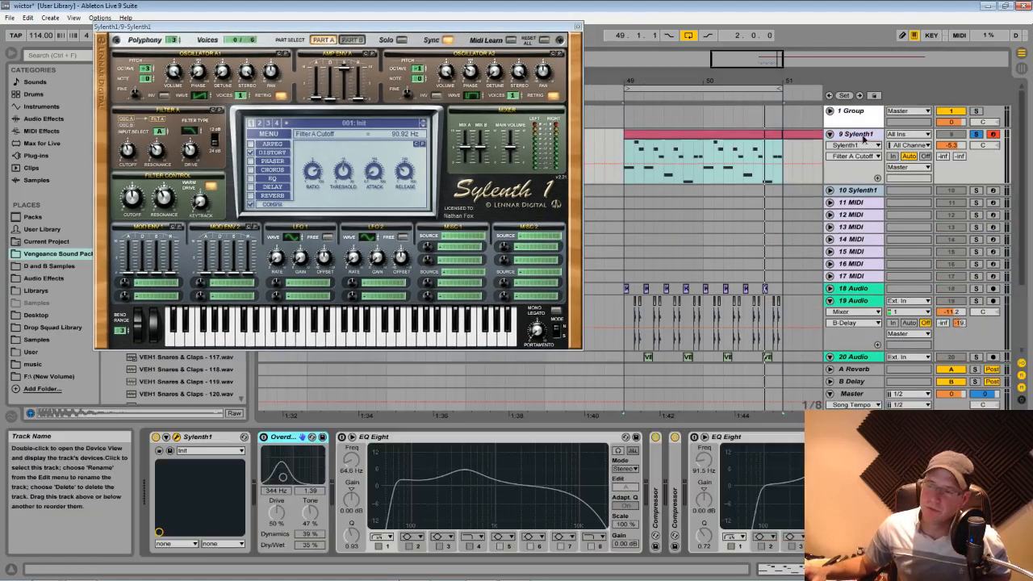
# - Turn on Overdrive and the first EQ Eight on track 9, with EQ band 3 at 409 Hz and 5.58 dB, and play the loop
pyautogui.click(272, 436)
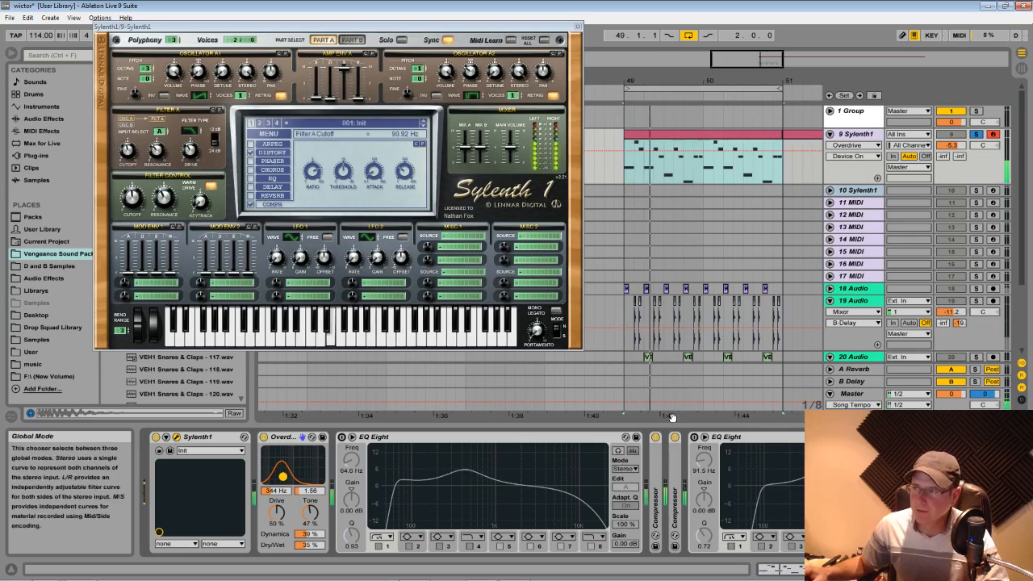
pyautogui.click(341, 437)
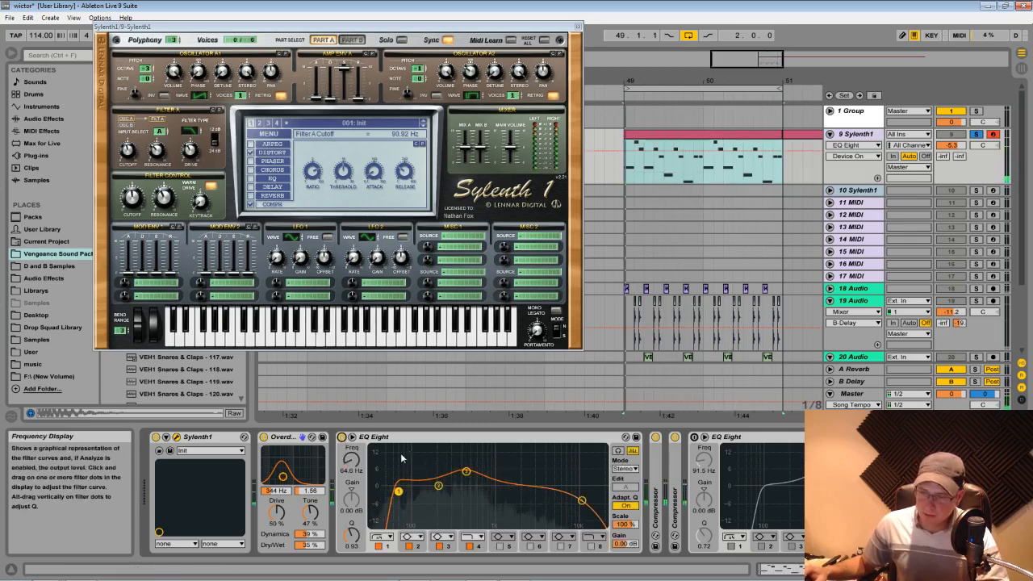
pyautogui.click(465, 472)
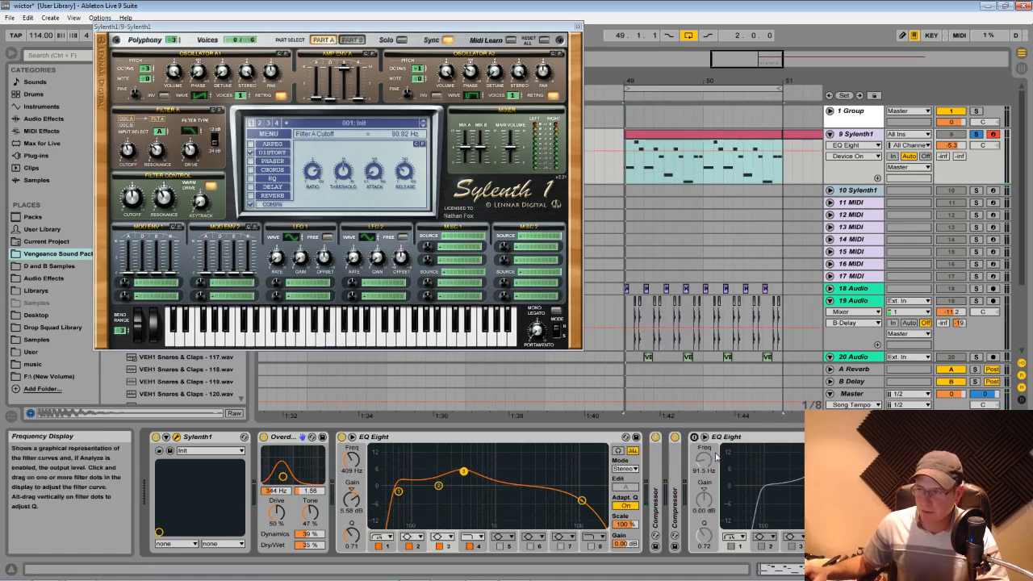
pyautogui.press('space')
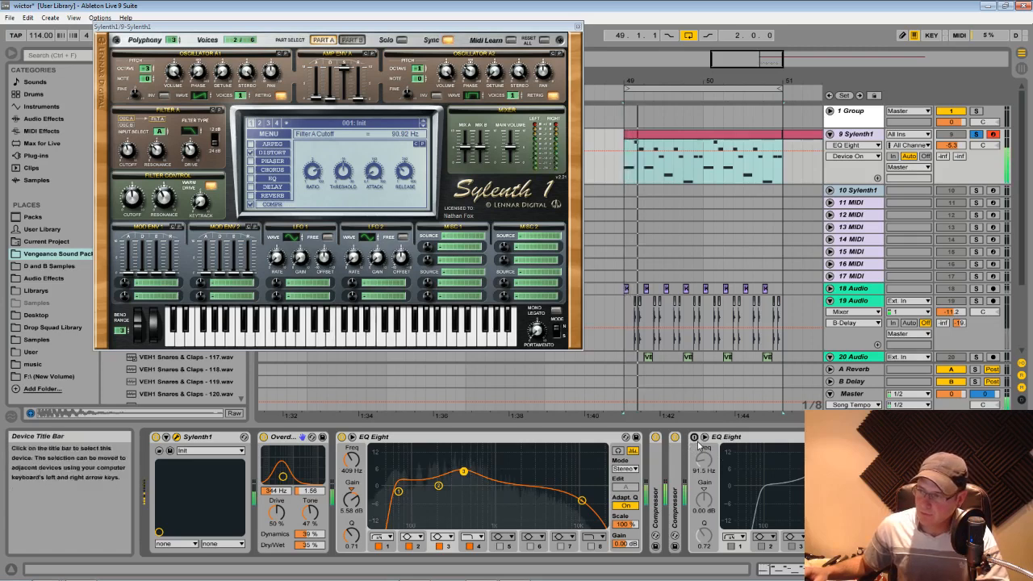
# - Turn on the second EQ Eight, adjust one of its bands to a boost of about 5 dB and play the loop
pyautogui.click(694, 436)
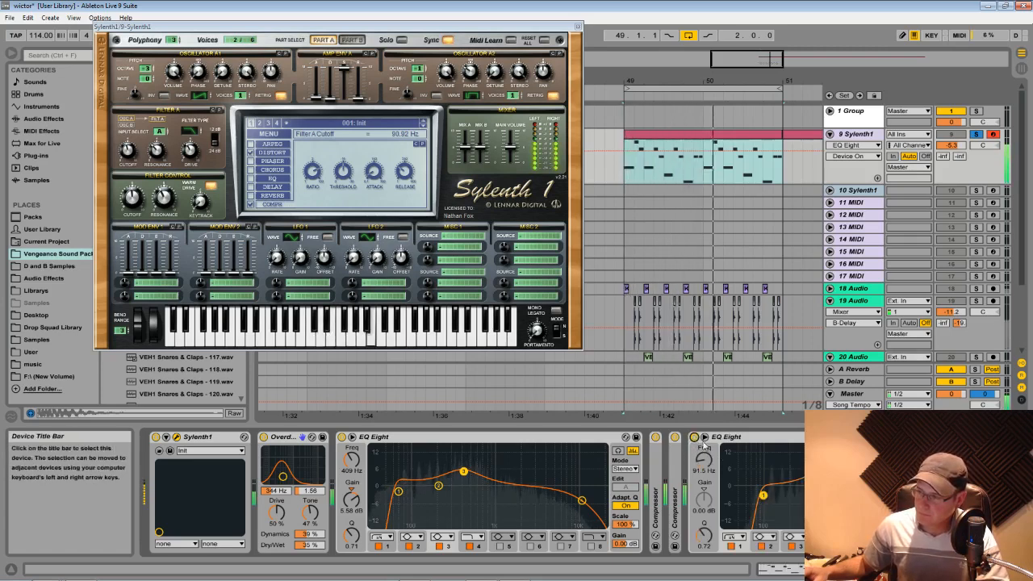
pyautogui.click(908, 507)
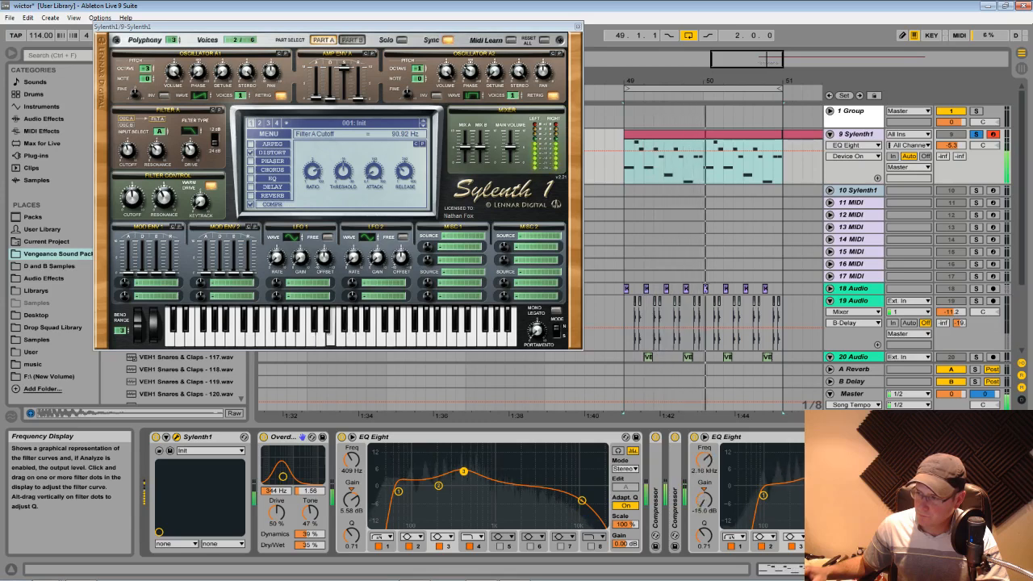
pyautogui.moveTo(907, 508); pyautogui.dragTo(815, 472)
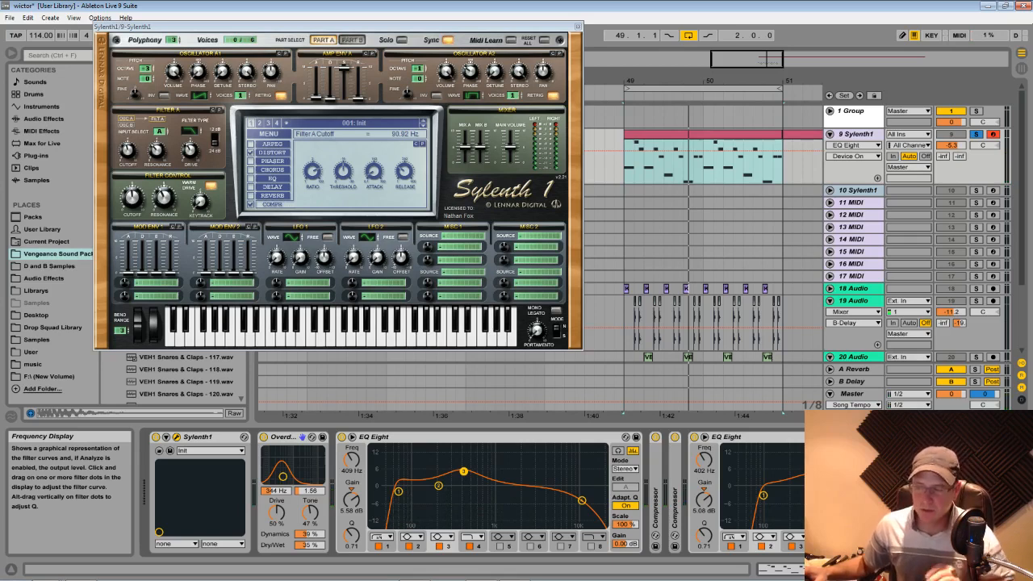
pyautogui.press('space')
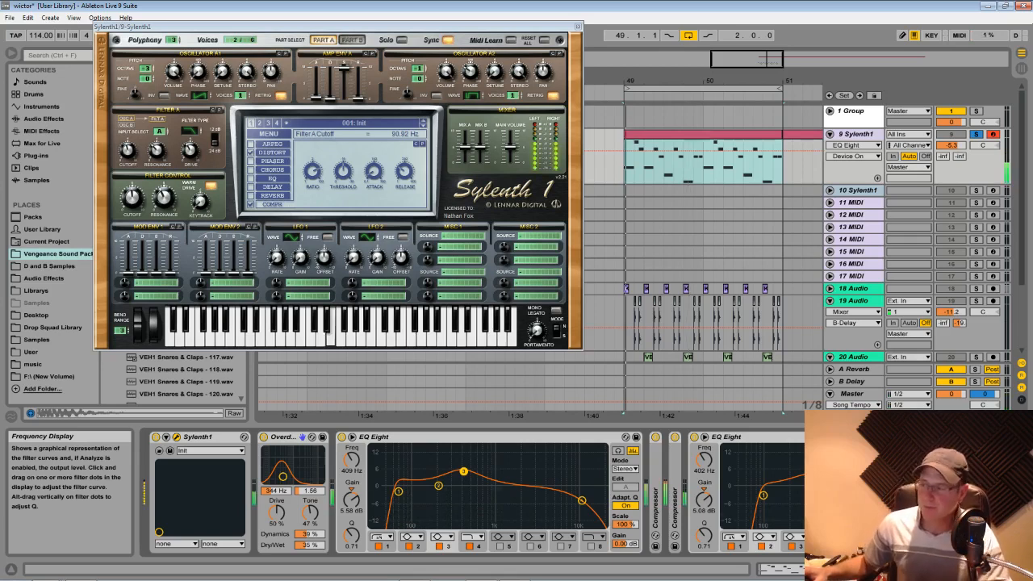
# - Set the boosted band of the second EQ Eight to 539 Hz with a gain of 6.82 dB
pyautogui.moveTo(815, 471)
pyautogui.mouseDown()
pyautogui.moveTo(847, 471)
pyautogui.moveTo(825, 467)
pyautogui.mouseUp()
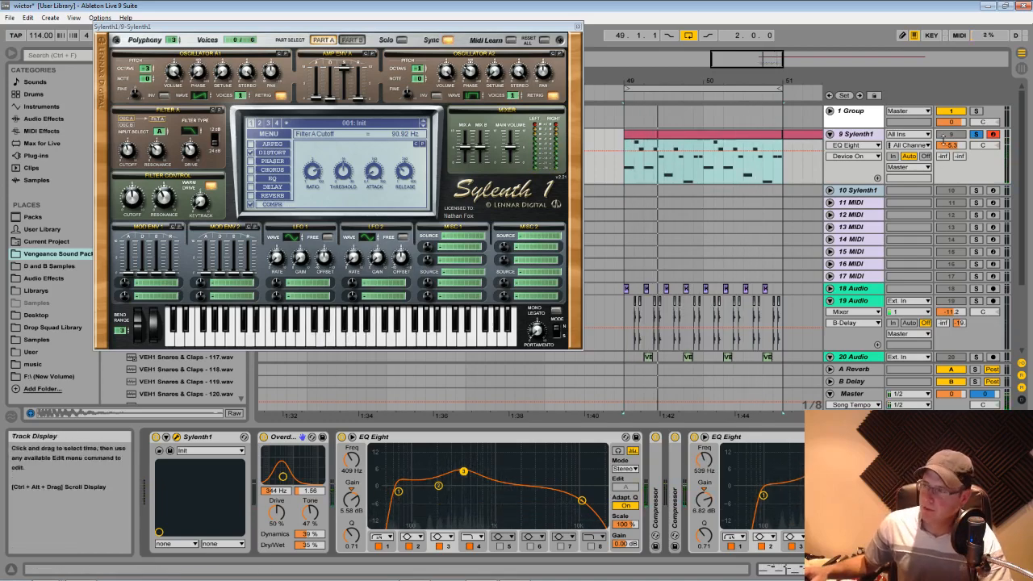
# - Unsolo track 9, play the loop with the full mix and lower the volume of track 19 to -15.6 dB
pyautogui.click(976, 134)
pyautogui.press('space')
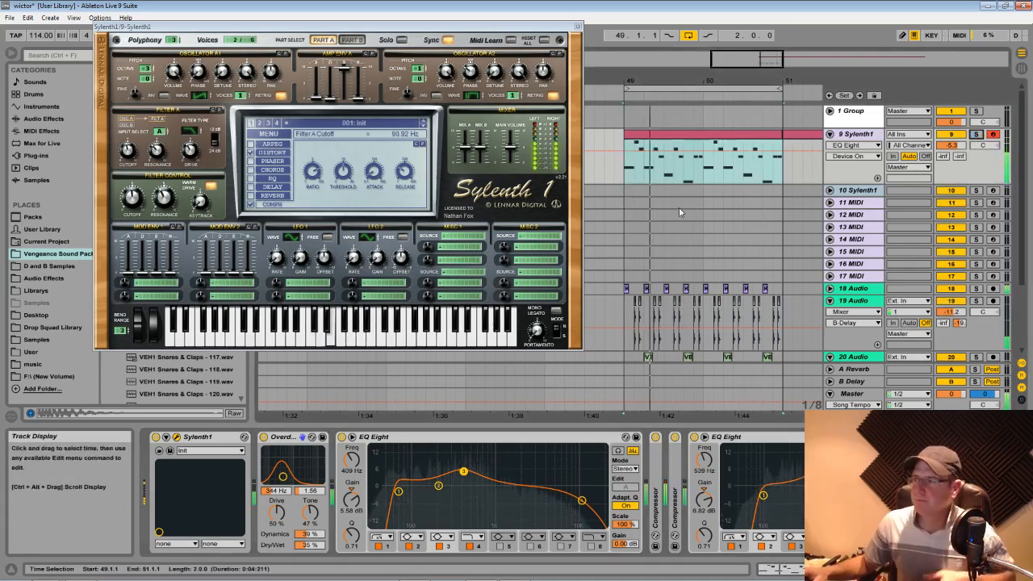
pyautogui.moveTo(946, 312); pyautogui.dragTo(946, 331)
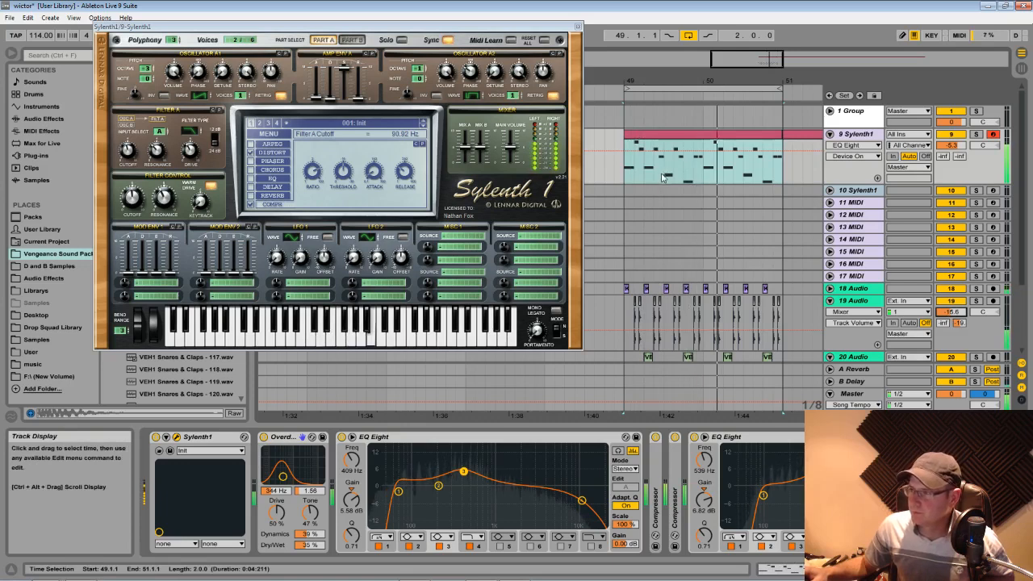
# - Set Amp Env A's sustain to 0 and its decay to 4.14 while auditioning, and return the insert marker to 49.1.1
pyautogui.click(342, 78)
pyautogui.moveTo(343, 70); pyautogui.dragTo(337, 100)
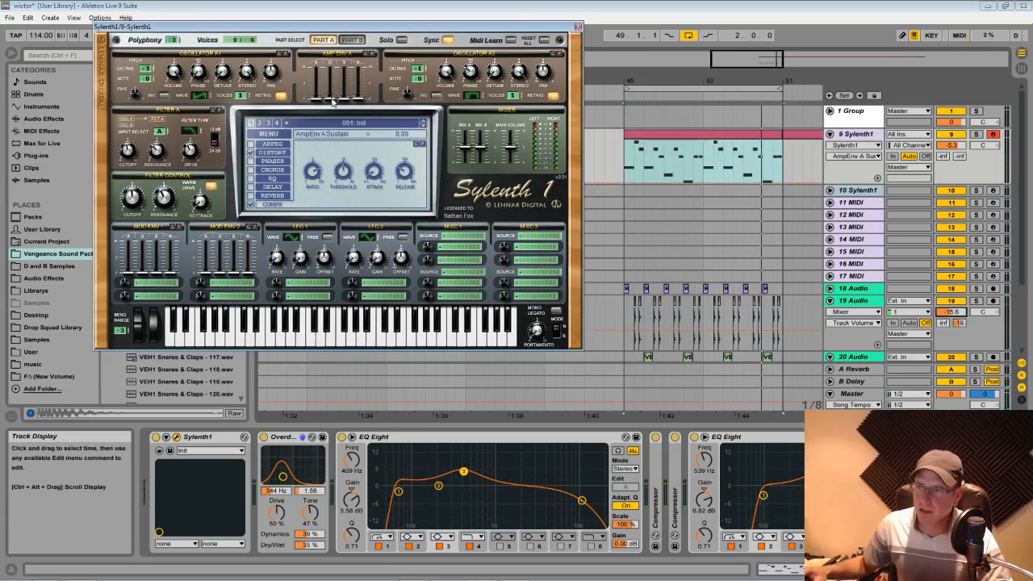
pyautogui.moveTo(333, 100); pyautogui.dragTo(328, 80)
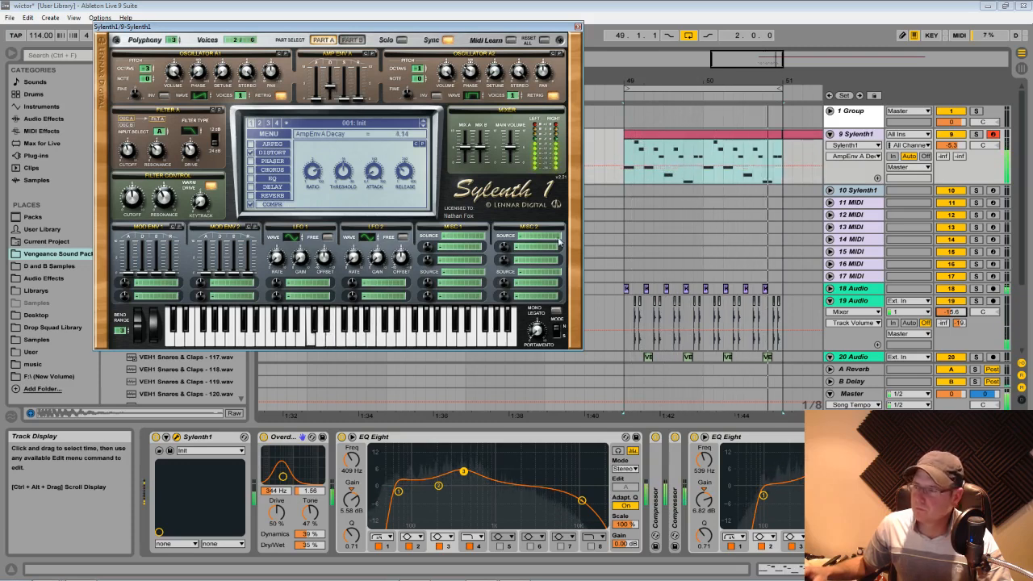
pyautogui.click(623, 183)
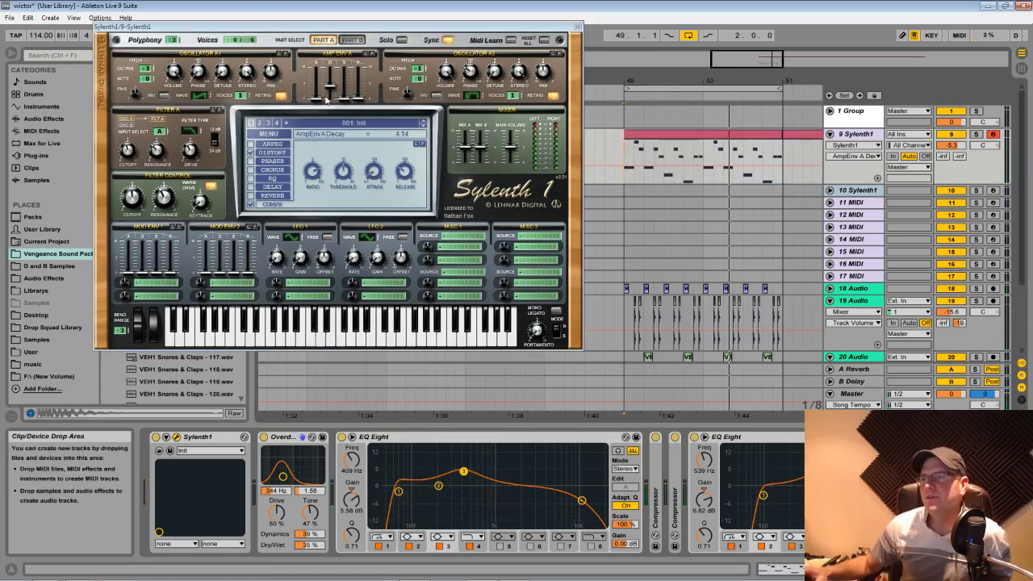
pyautogui.moveTo(301, 28)
pyautogui.mouseDown()
pyautogui.moveTo(347, 41)
pyautogui.moveTo(317, 38)
pyautogui.mouseUp()
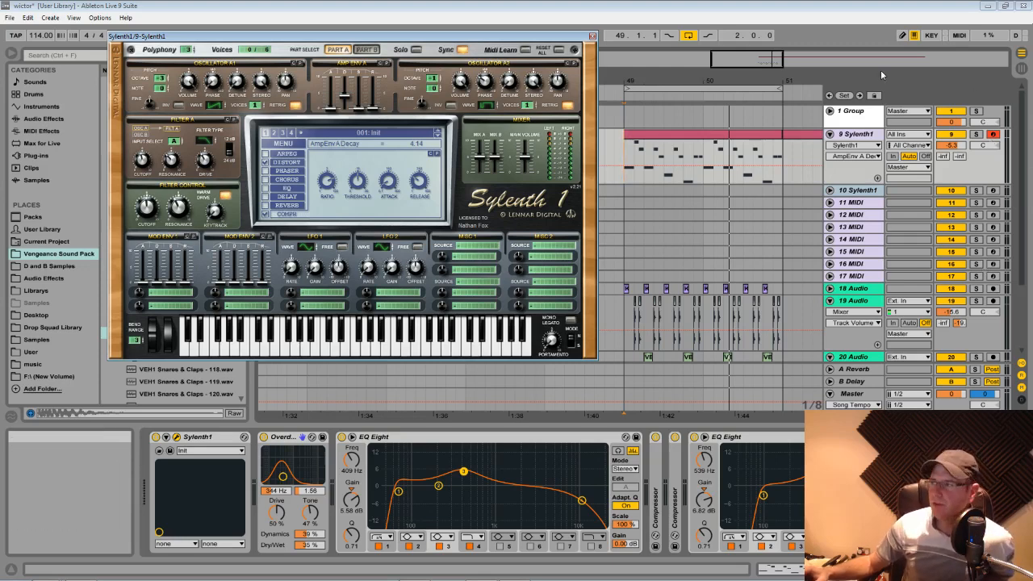
pyautogui.moveTo(560, 40)
pyautogui.mouseDown()
pyautogui.moveTo(570, 37)
pyautogui.moveTo(545, 36)
pyautogui.mouseUp()
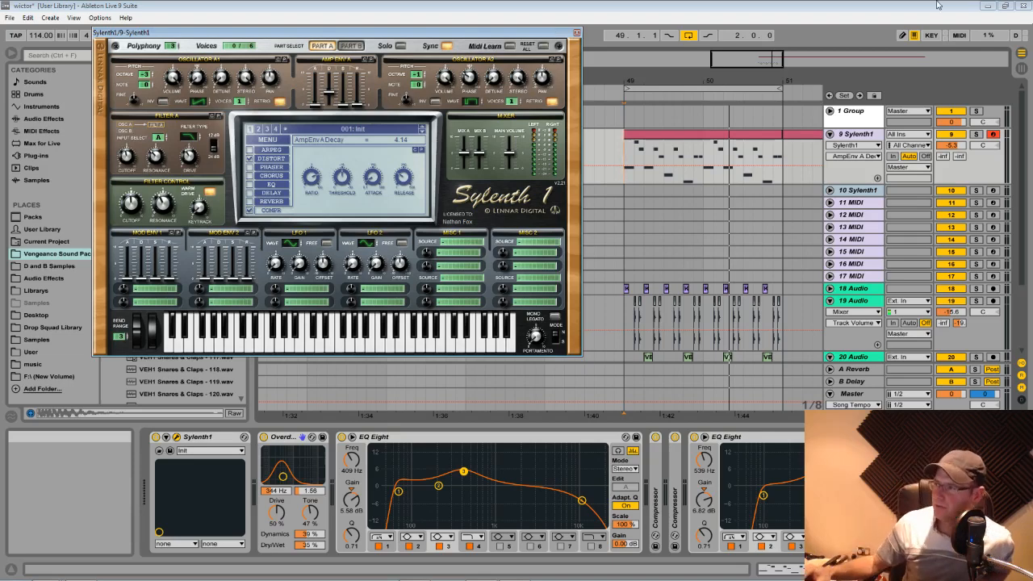
pyautogui.moveTo(507, 38); pyautogui.dragTo(484, 37)
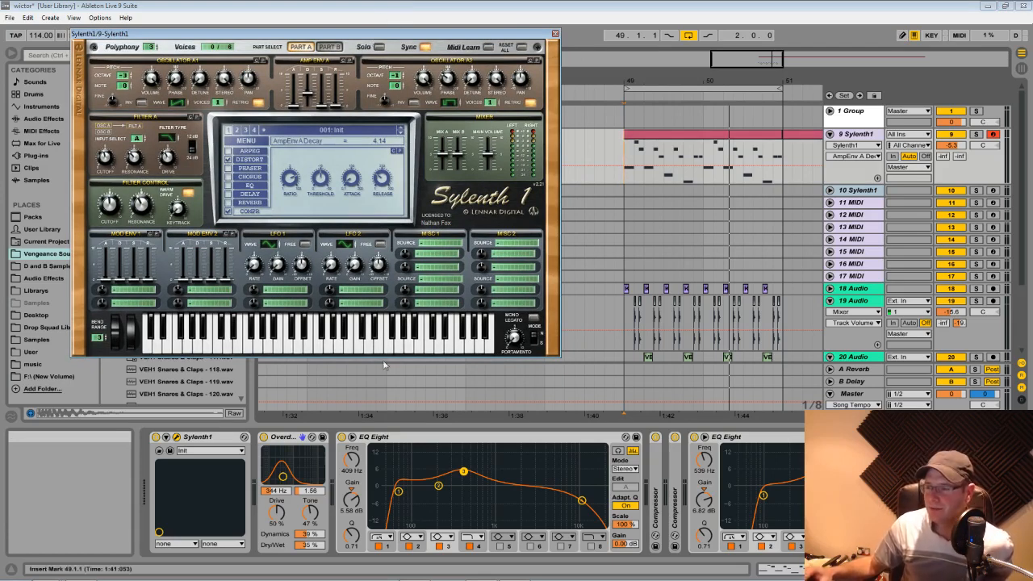
pyautogui.moveTo(340, 37); pyautogui.dragTo(280, 36)
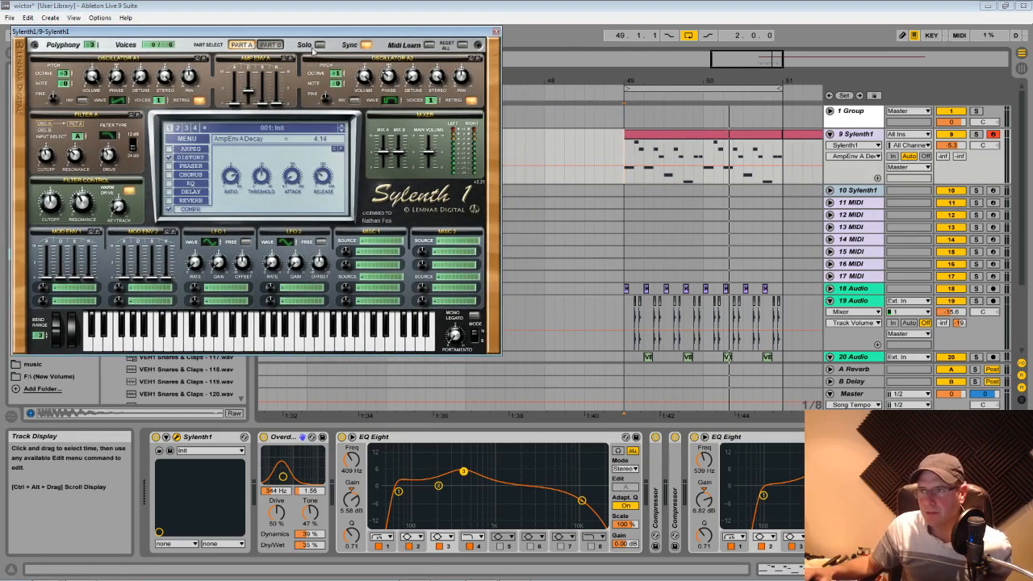
pyautogui.moveTo(302, 34); pyautogui.dragTo(331, 30)
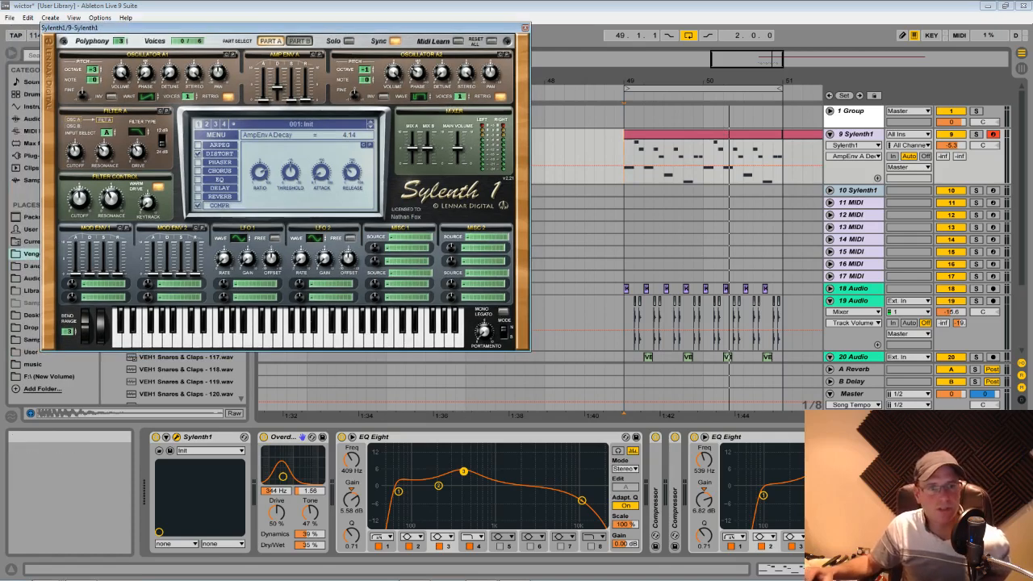